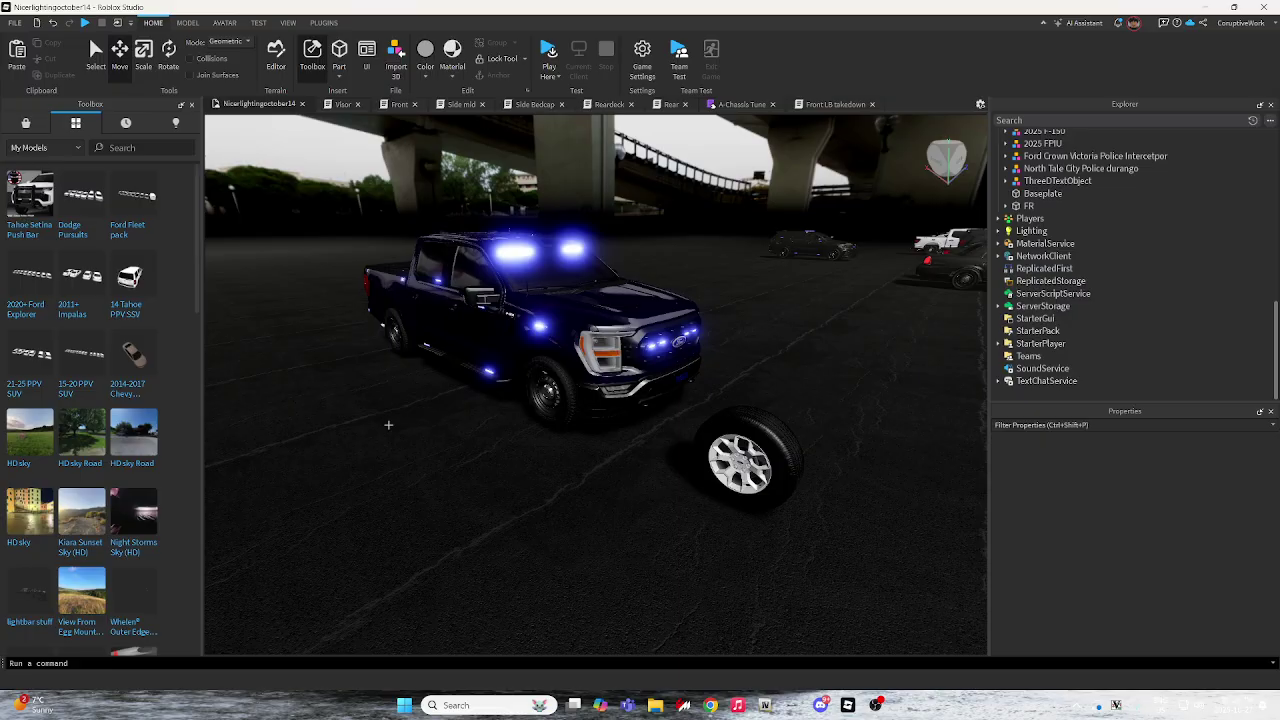
Zoom in on the F150 truck, select the model and expand its Body group.
{"action": "scroll", "coordinate": [388, 425], "scroll_direction": "up", "scroll_amount": 3}
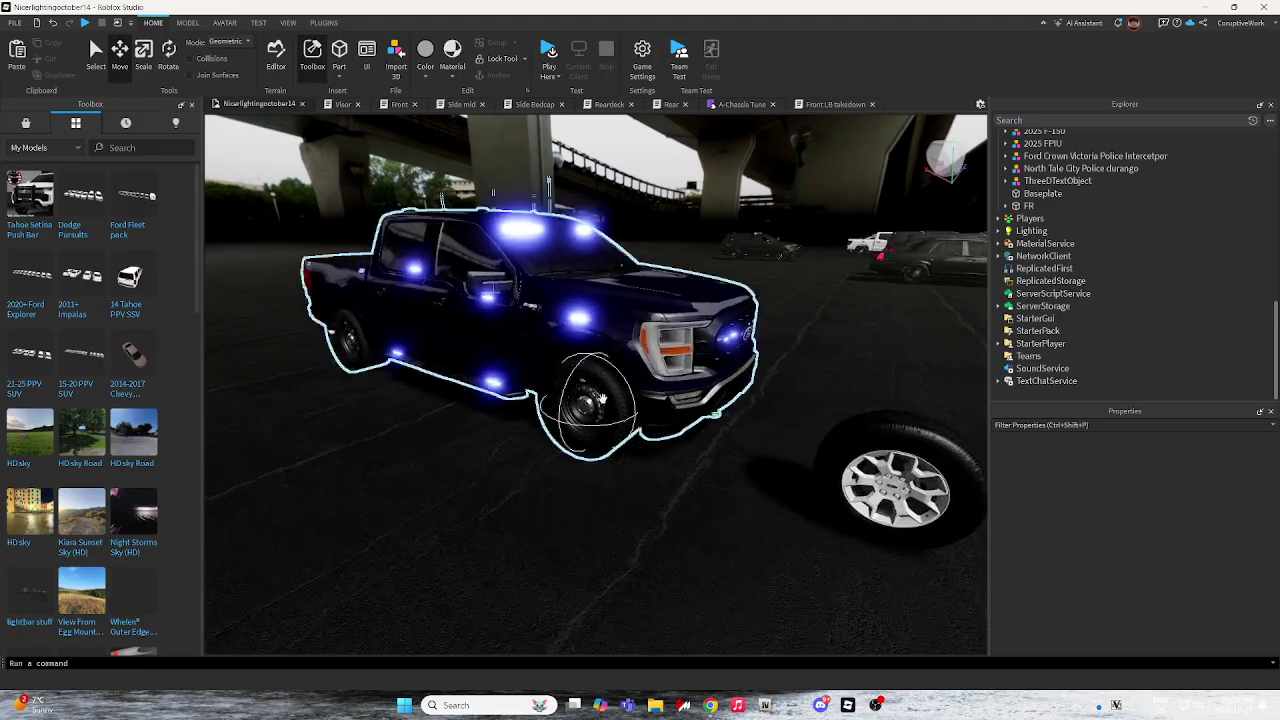
{"action": "scroll", "coordinate": [559, 337], "scroll_direction": "down", "scroll_amount": 2}
{"action": "scroll", "coordinate": [618, 451], "scroll_direction": "down", "scroll_amount": 3}
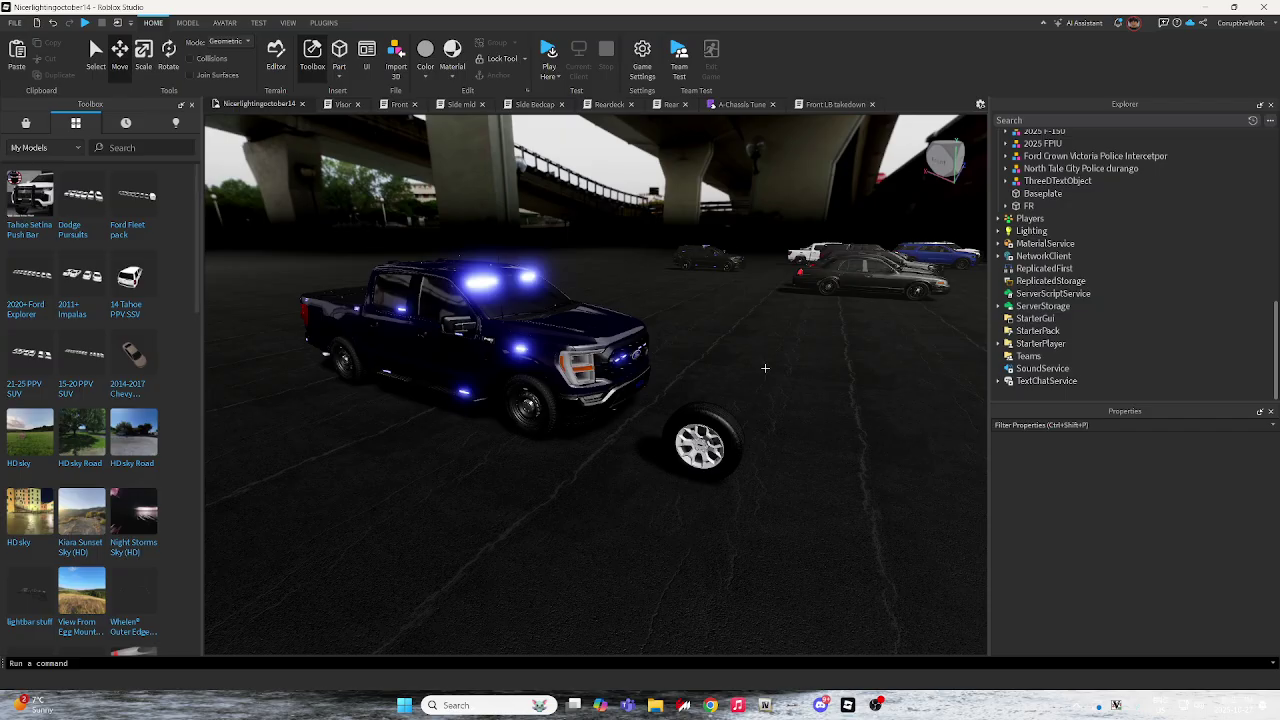
{"action": "key", "text": "w"}
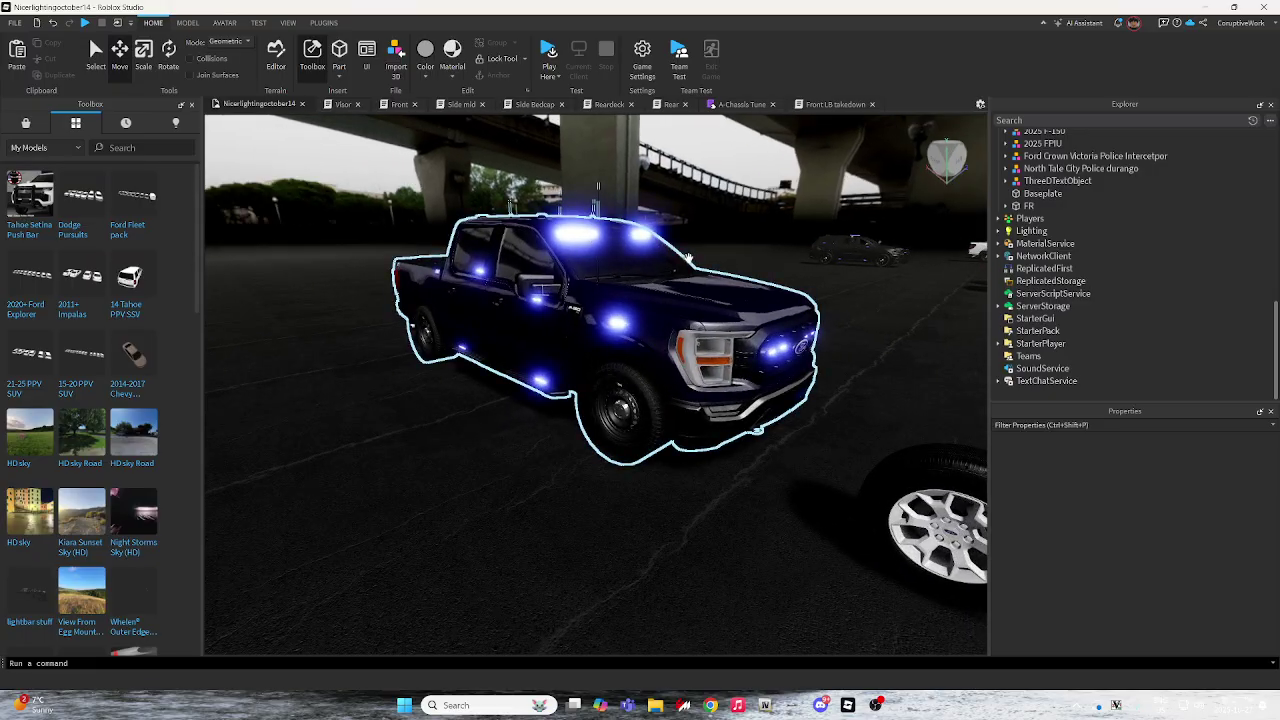
{"action": "left_click", "coordinate": [551, 311]}
{"action": "left_click", "coordinate": [1012, 241]}
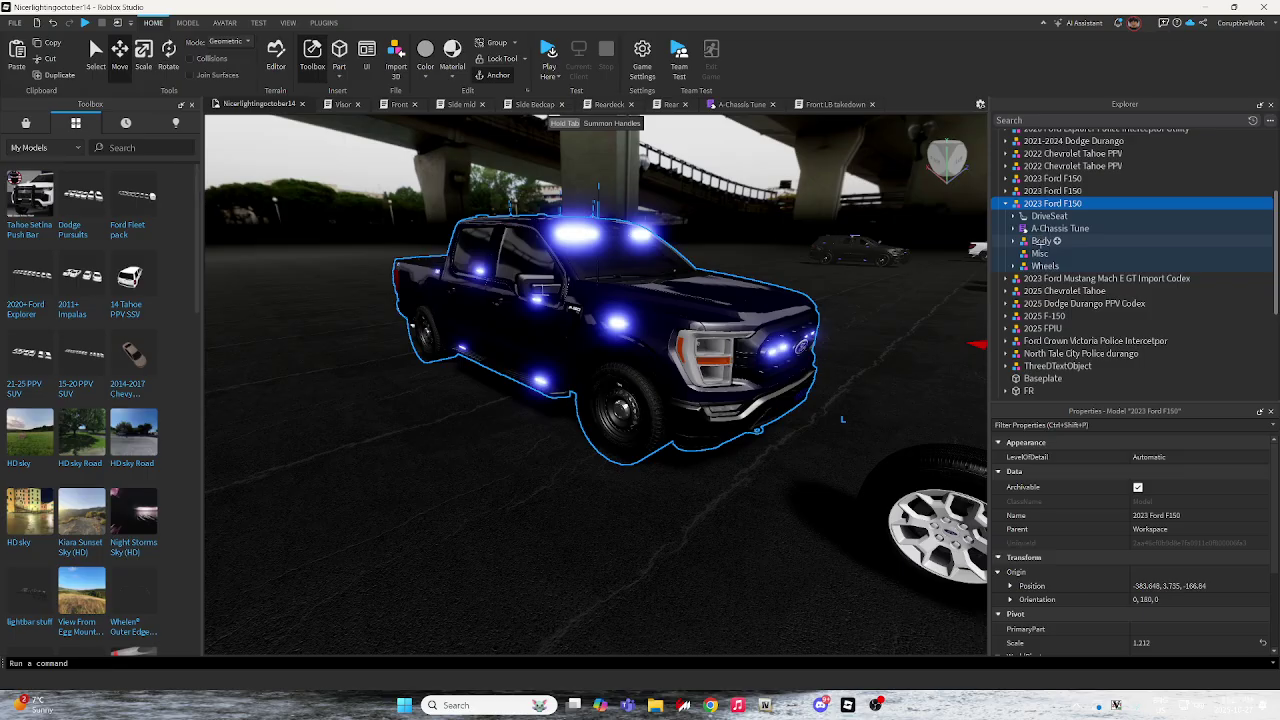
{"action": "left_click", "coordinate": [1012, 241]}
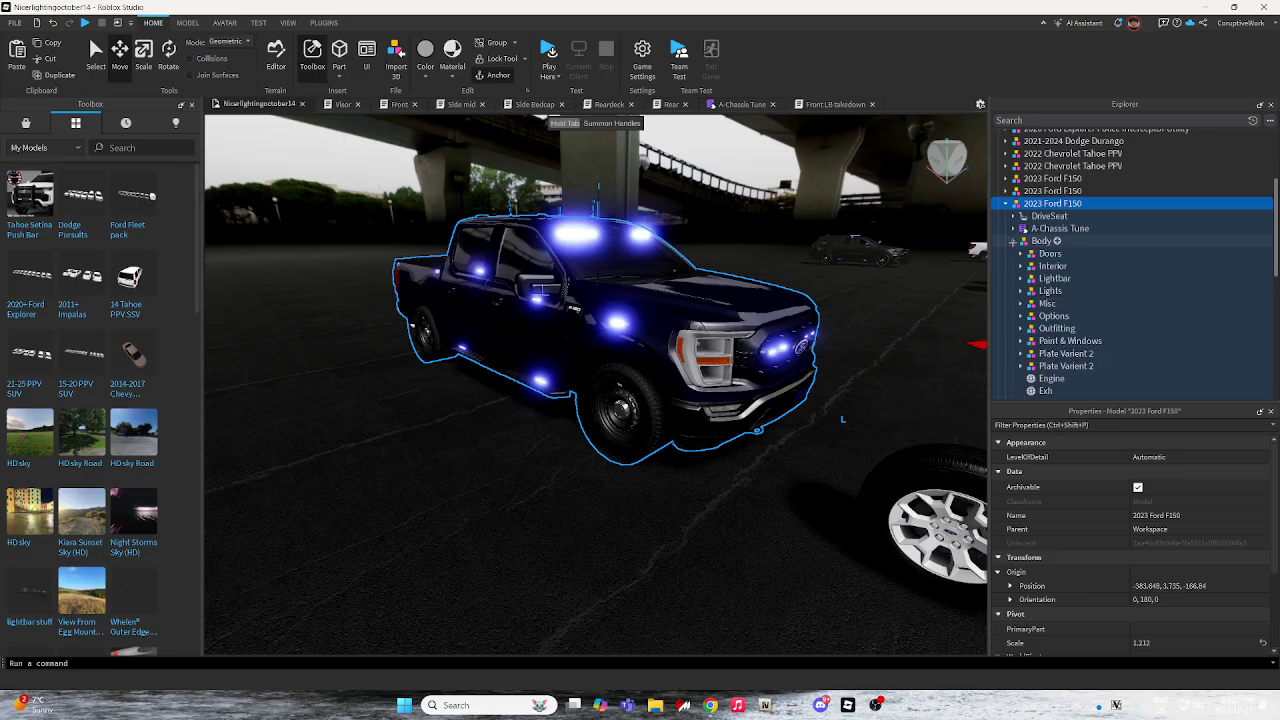
{"action": "scroll", "coordinate": [1036, 242], "scroll_direction": "down", "scroll_amount": 3}
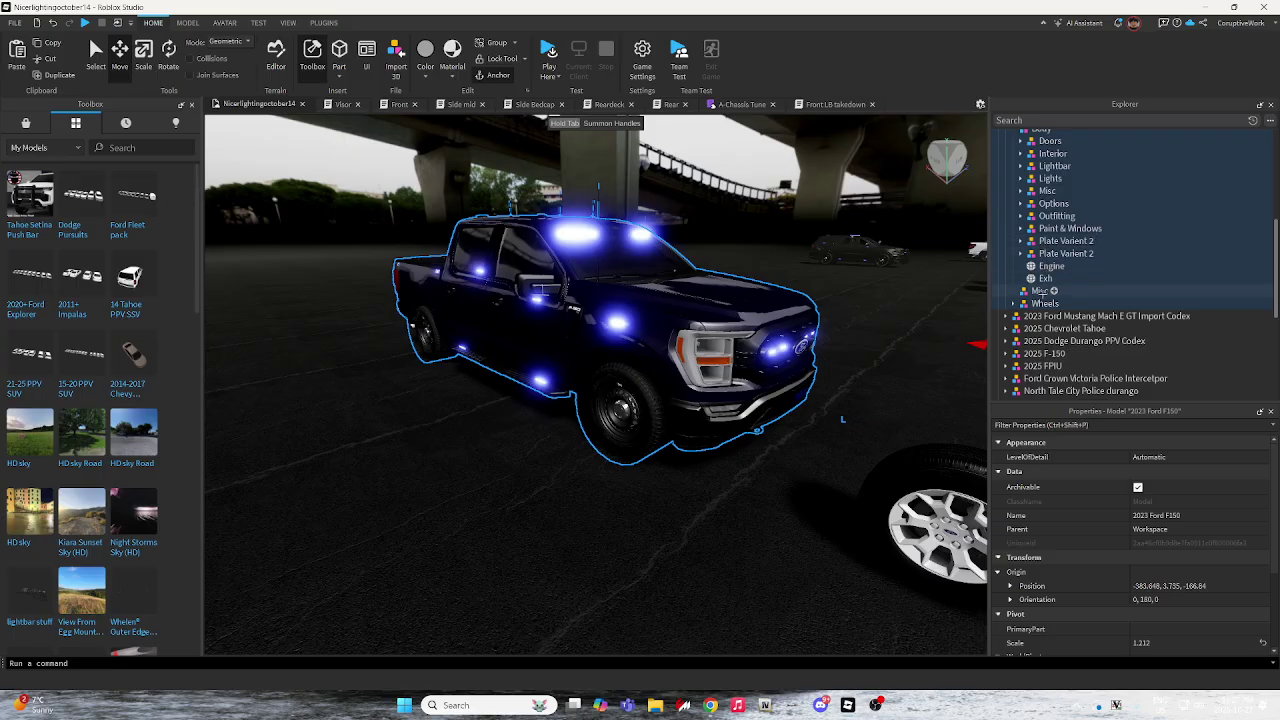
Expand the Wheels group and check the FR, RR and rear wheel parts.
{"action": "left_click", "coordinate": [1037, 303]}
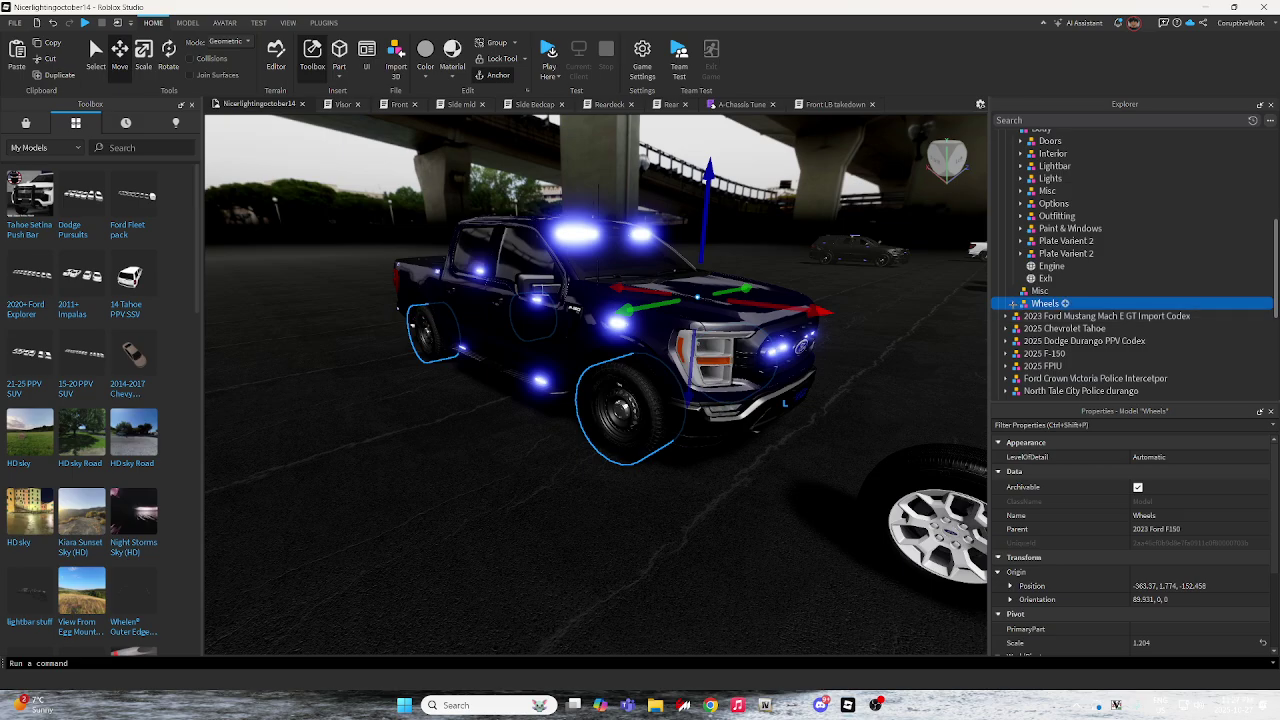
{"action": "left_click", "coordinate": [1013, 303]}
{"action": "left_click", "coordinate": [1045, 316]}
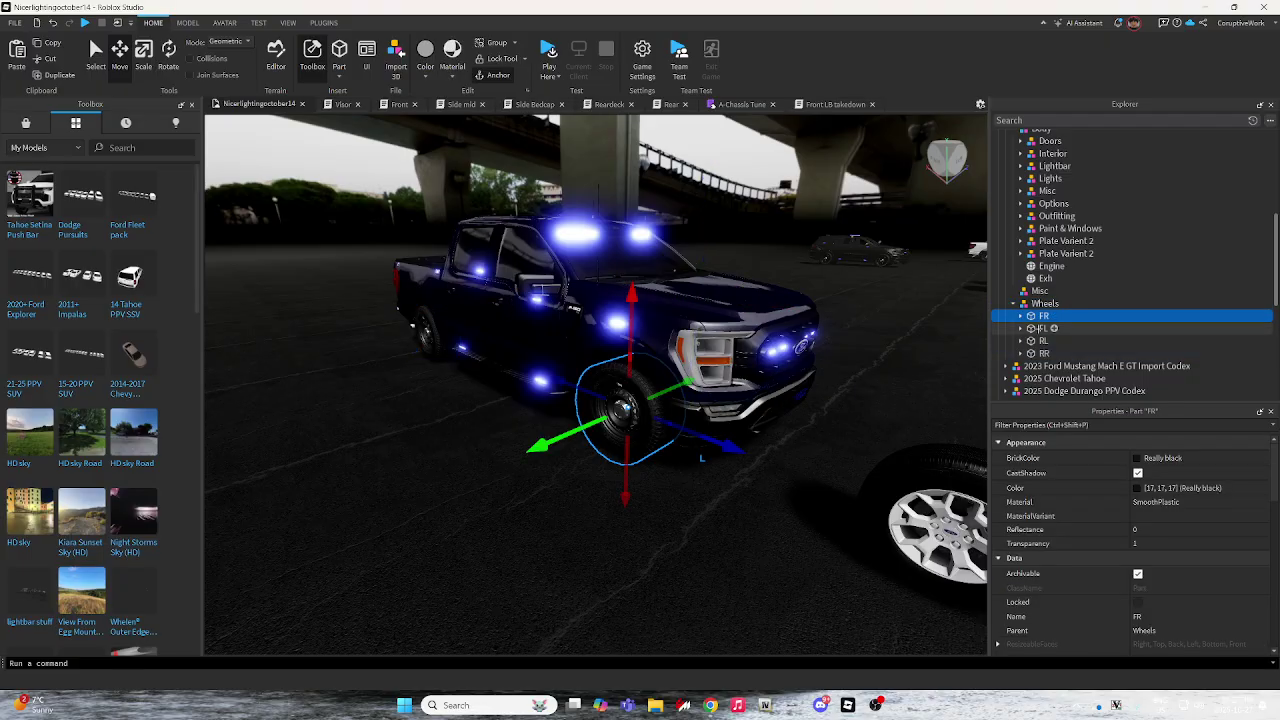
{"action": "left_click", "coordinate": [1045, 341]}
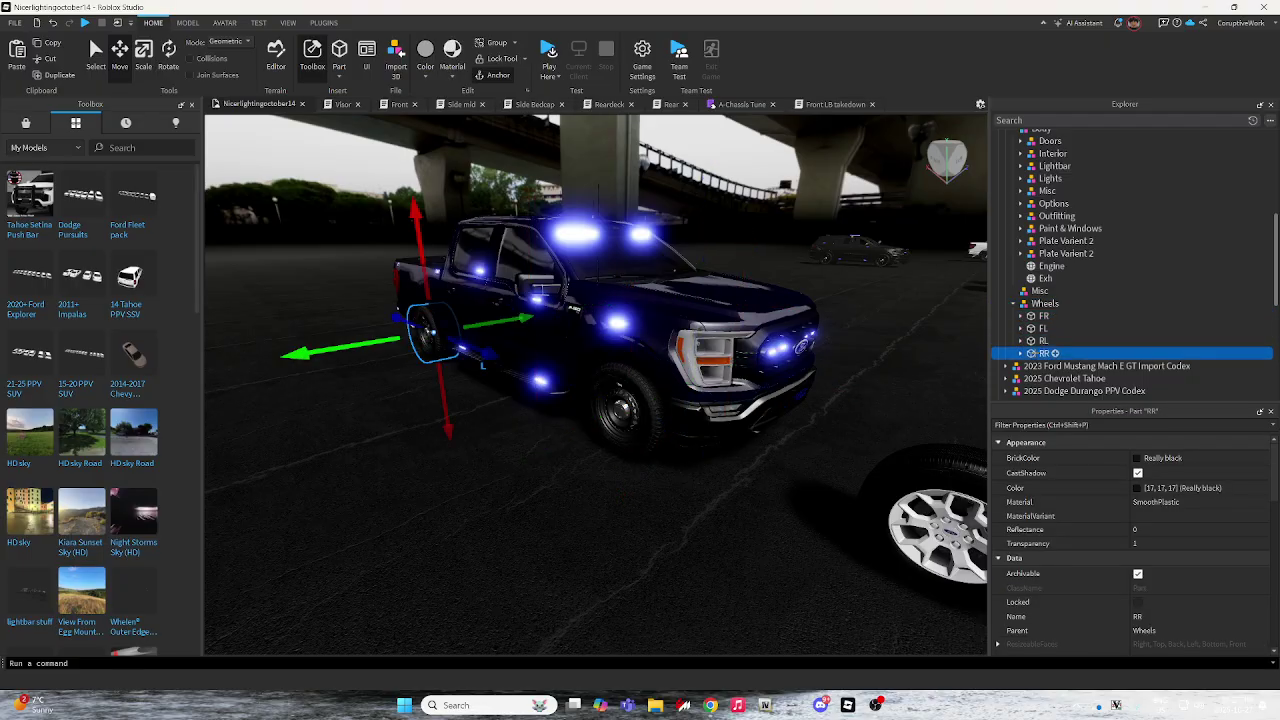
{"action": "left_click", "coordinate": [1034, 316]}
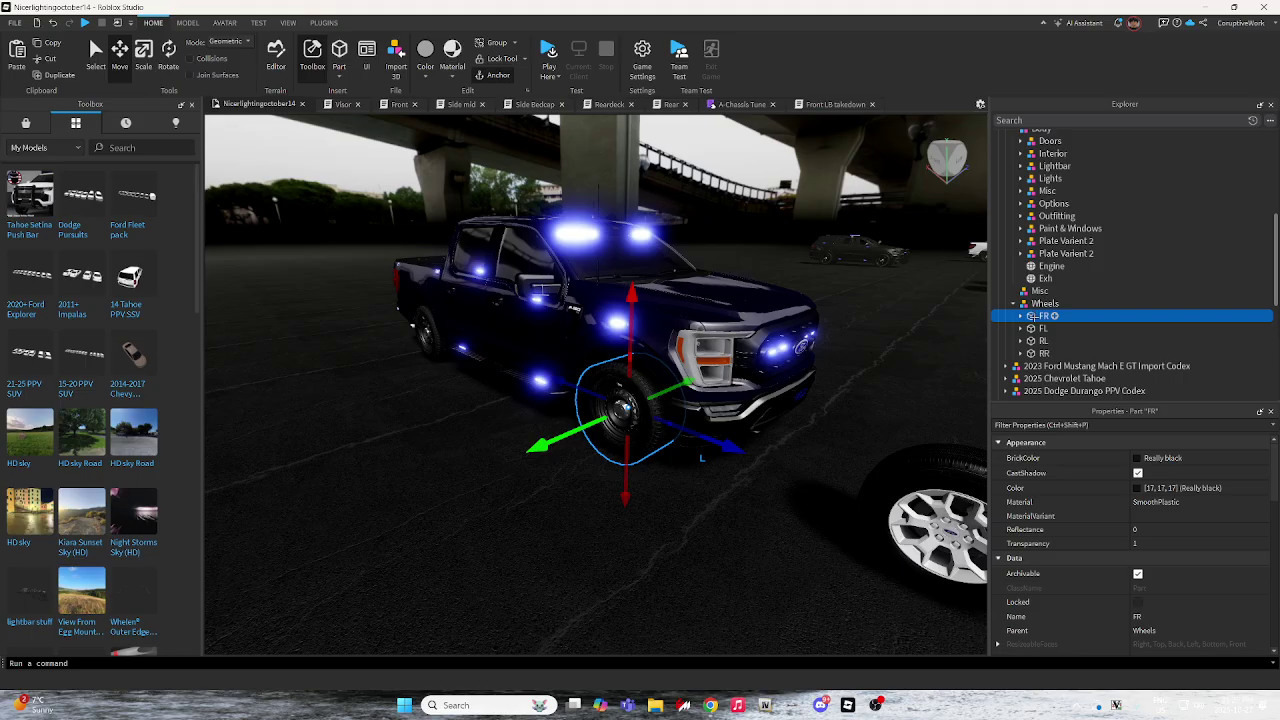
{"action": "left_click", "coordinate": [1045, 341]}
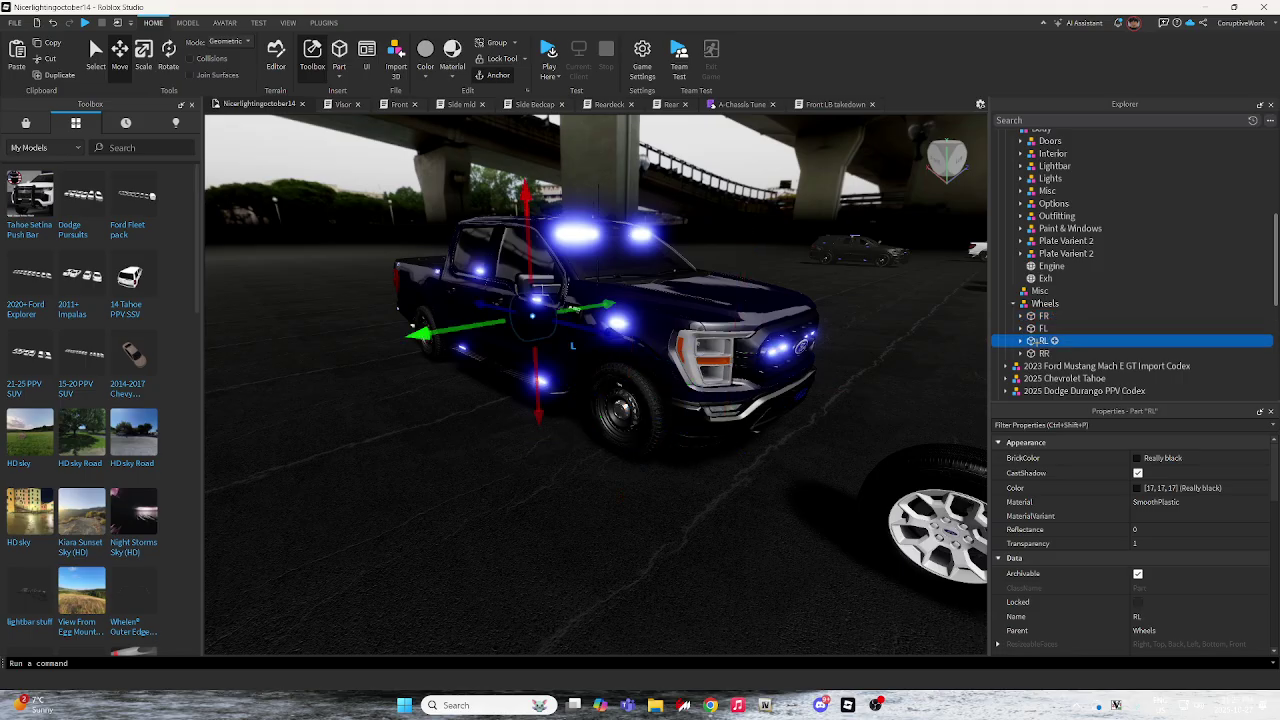
{"action": "scroll", "coordinate": [748, 415], "scroll_direction": "down", "scroll_amount": 3}
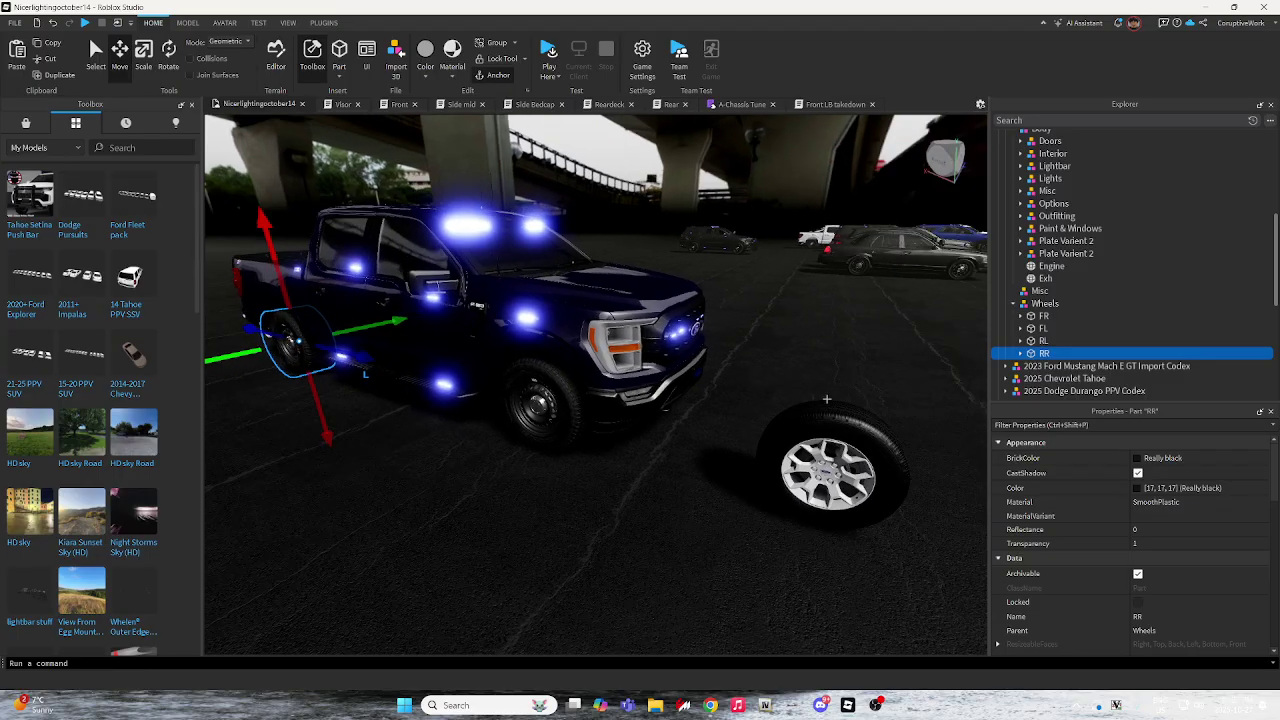
Select the truck's own FR wheel and focus the view on it.
{"action": "left_click", "coordinate": [745, 410]}
{"action": "scroll", "coordinate": [745, 410], "scroll_direction": "up", "scroll_amount": 2}
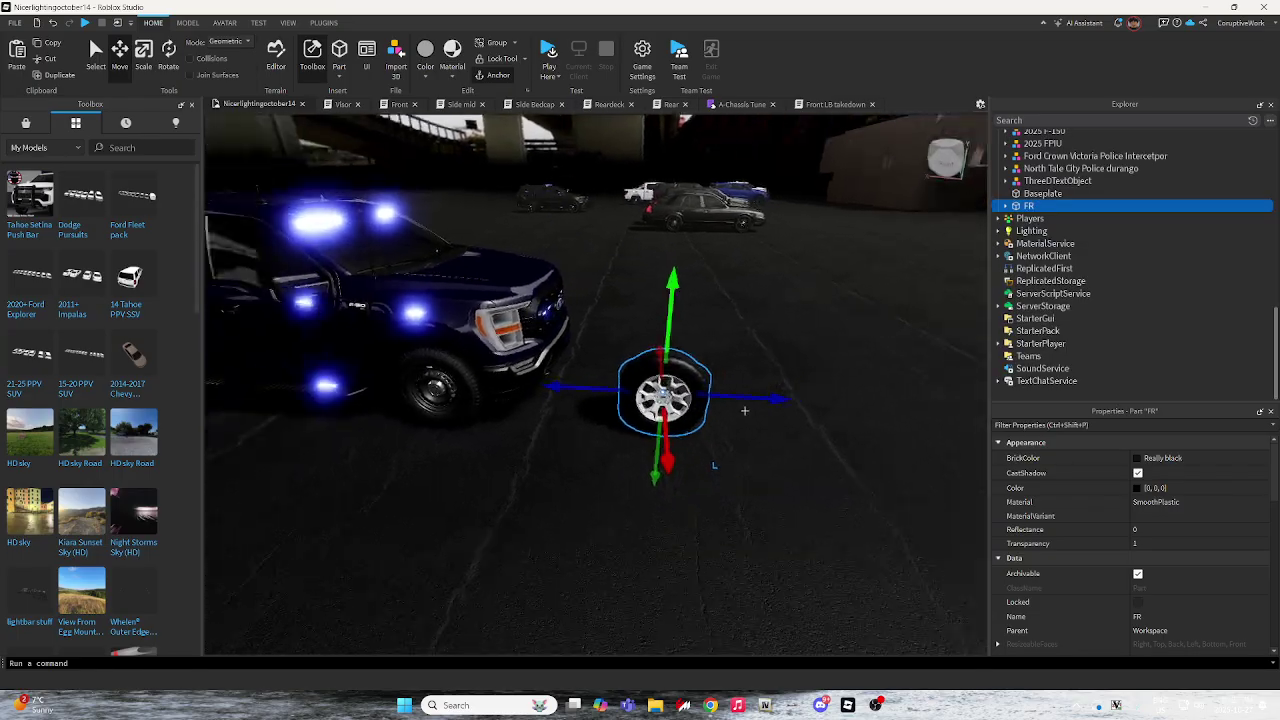
{"action": "scroll", "coordinate": [700, 400], "scroll_direction": "up", "scroll_amount": 2}
{"action": "scroll", "coordinate": [551, 374], "scroll_direction": "up", "scroll_amount": 3}
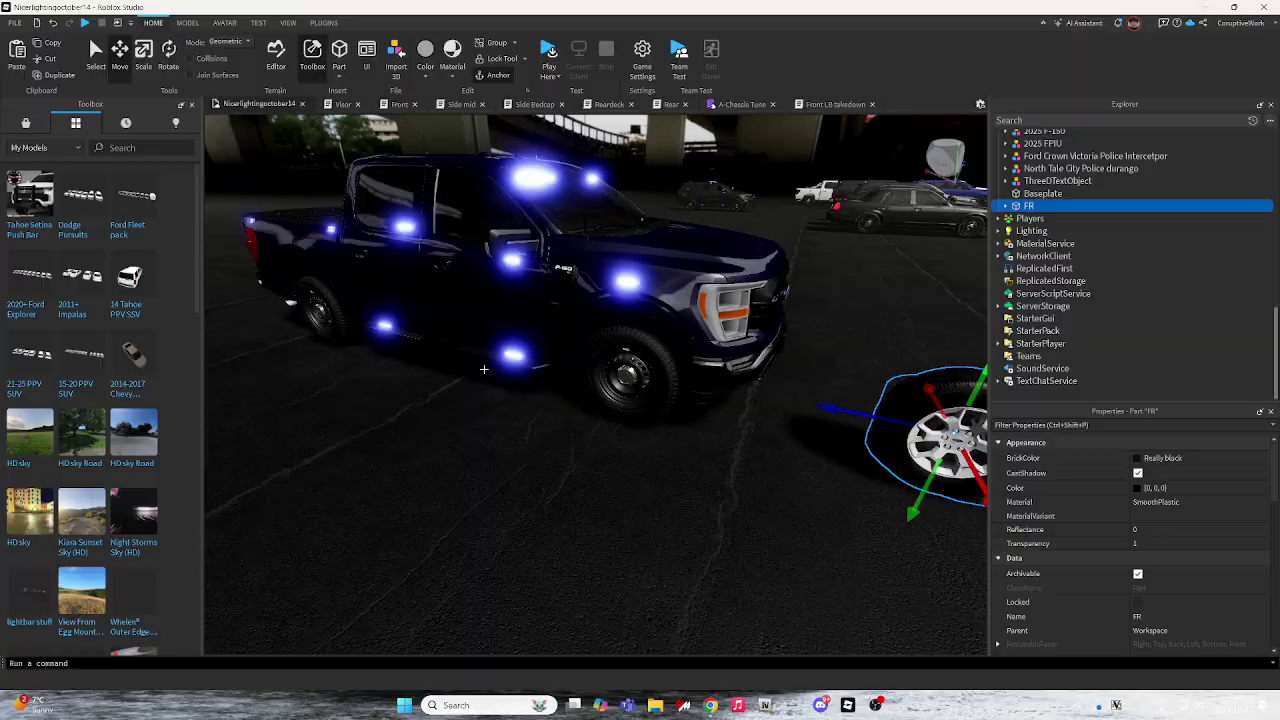
{"action": "scroll", "coordinate": [600, 350], "scroll_direction": "up", "scroll_amount": 3}
{"action": "left_click", "coordinate": [635, 330]}
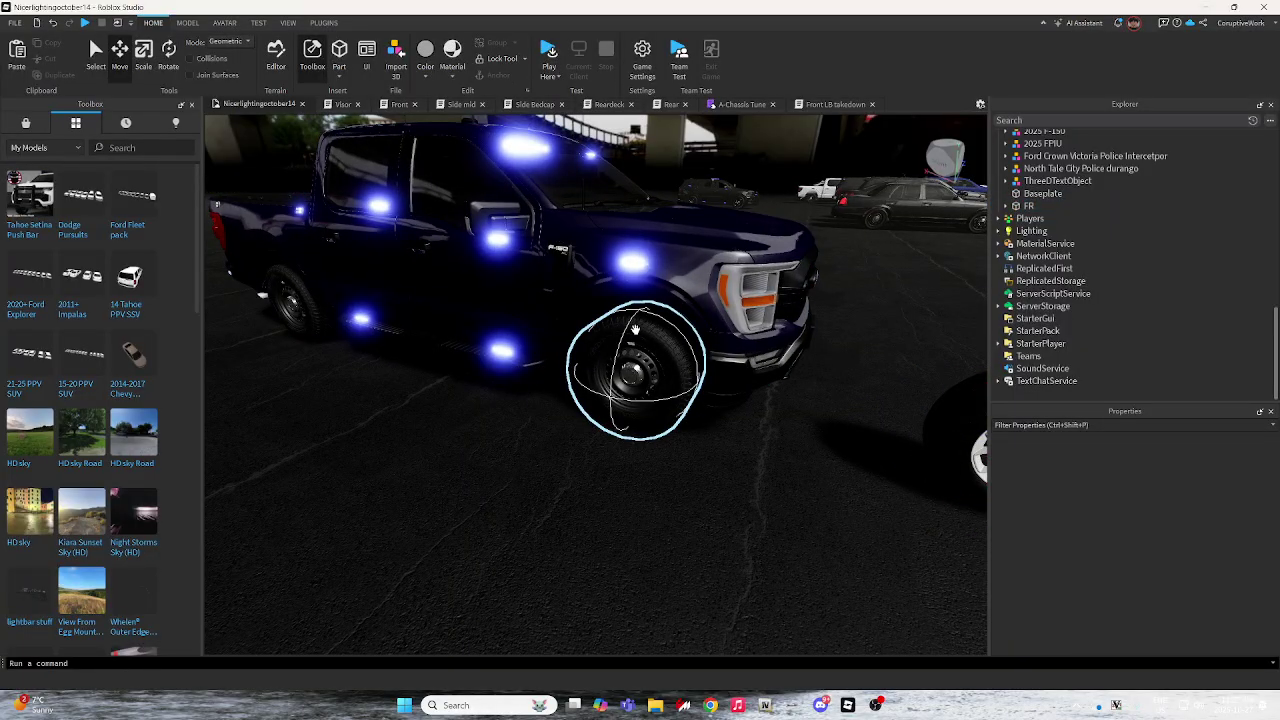
{"action": "left_click", "coordinate": [635, 330]}
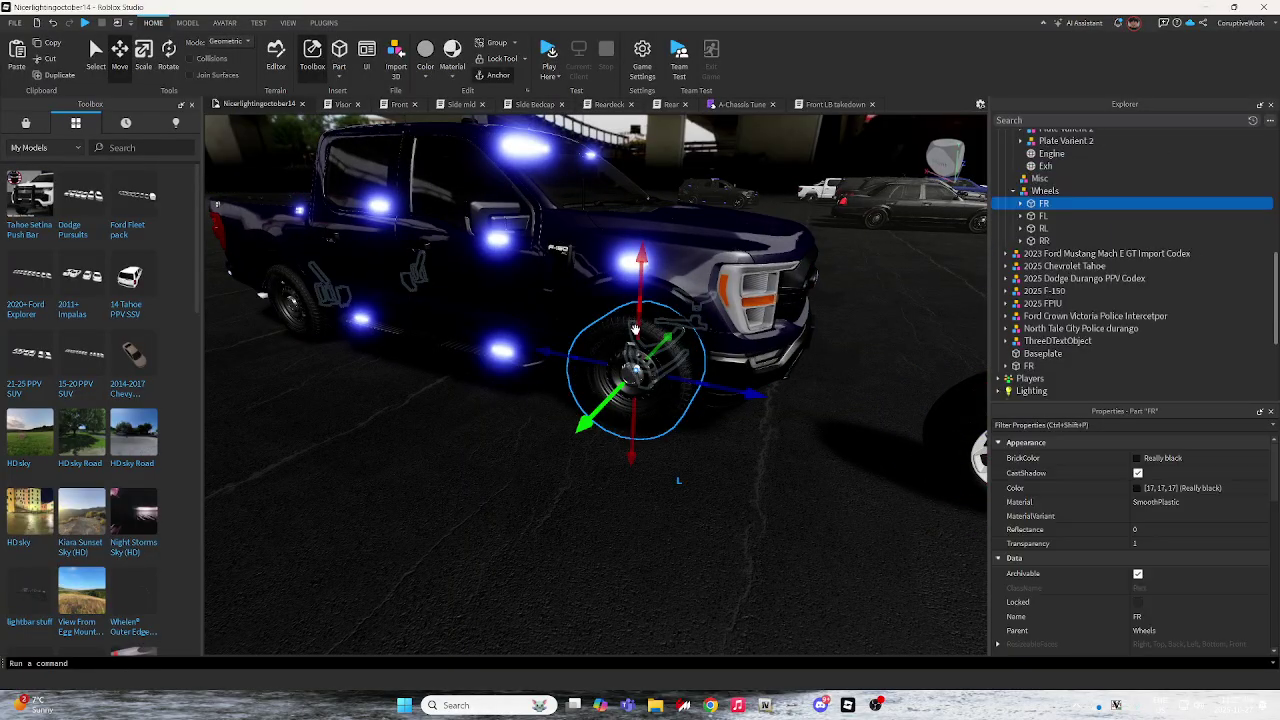
{"action": "key", "text": "f"}
{"action": "scroll", "coordinate": [814, 400], "scroll_direction": "down", "scroll_amount": 3}
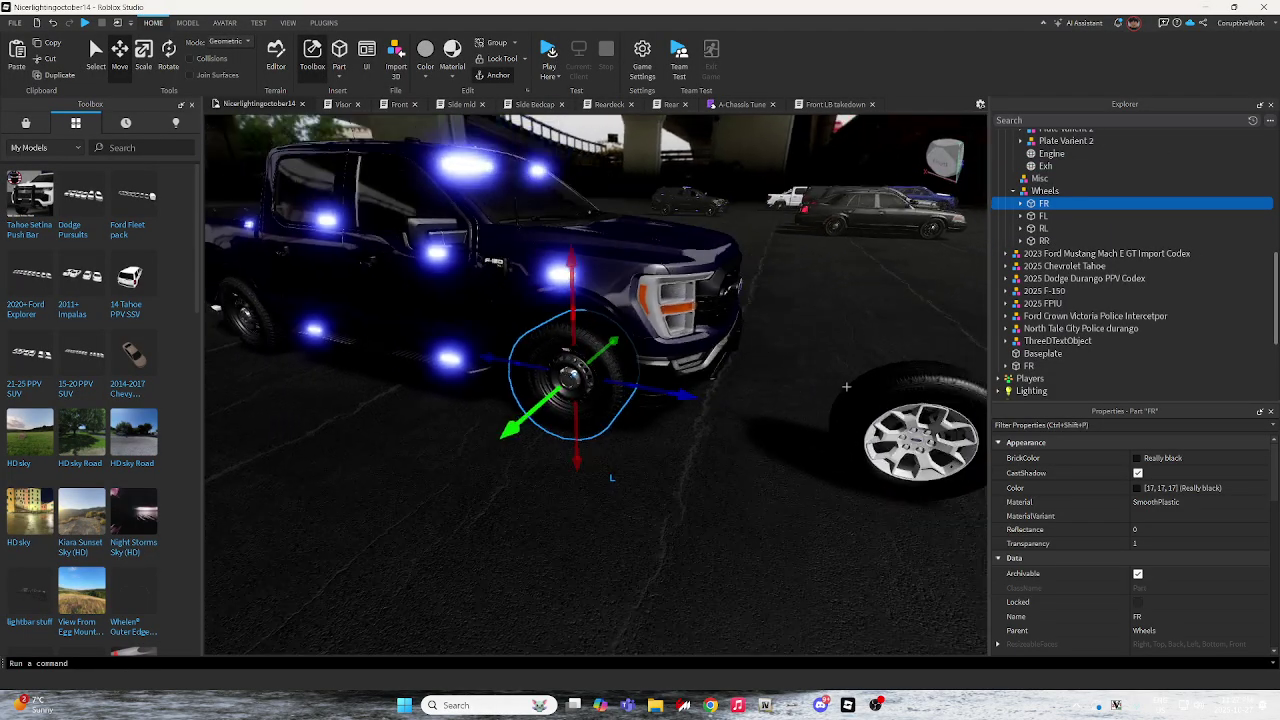
{"action": "scroll", "coordinate": [700, 430], "scroll_direction": "down", "scroll_amount": 2}
{"action": "scroll", "coordinate": [929, 459], "scroll_direction": "down", "scroll_amount": 3}
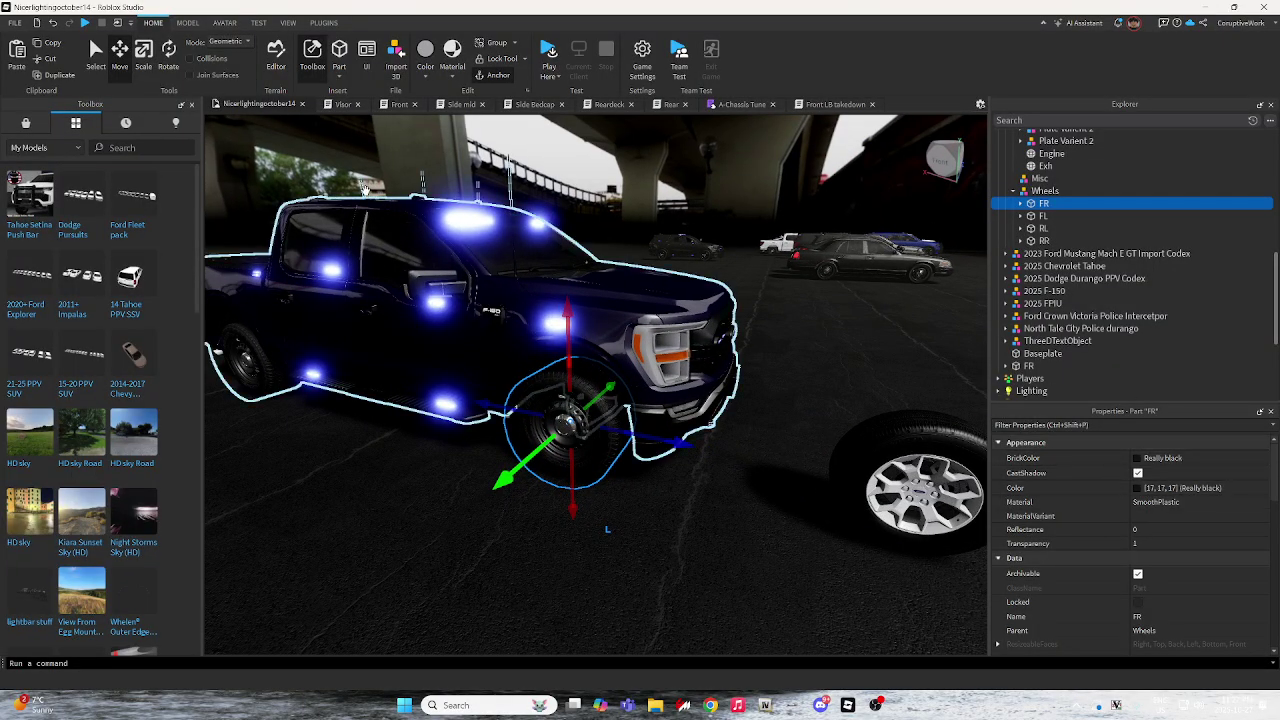
Show FR's Transform values in Properties: position -373.913, 1.588, -173.451.
{"action": "left_click", "coordinate": [288, 22]}
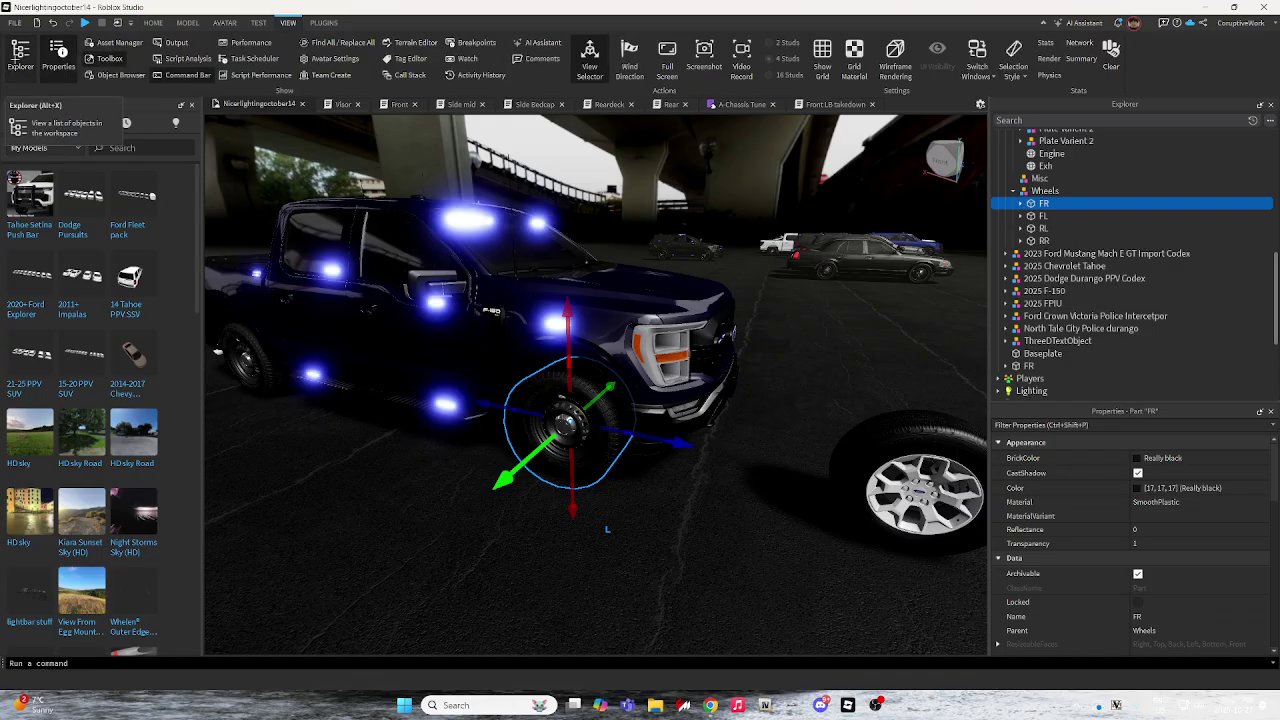
{"action": "left_click", "coordinate": [153, 22]}
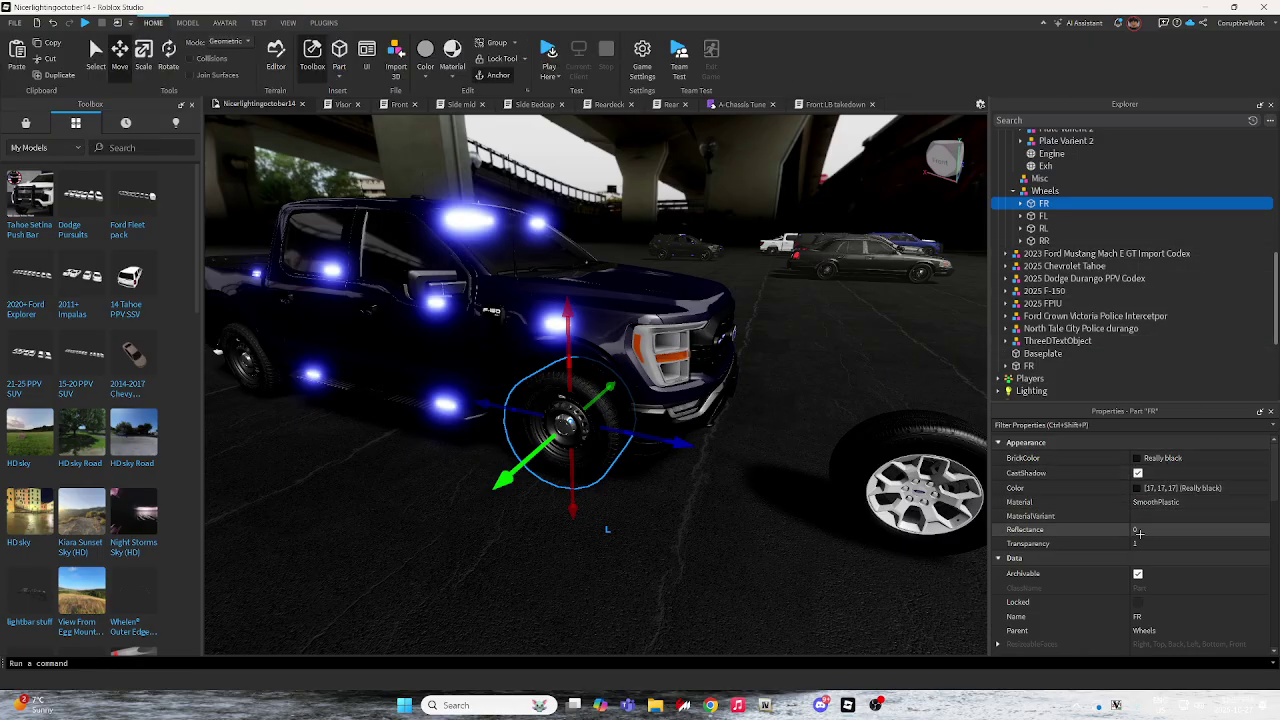
{"action": "key", "text": "f"}
{"action": "key", "text": "s"}
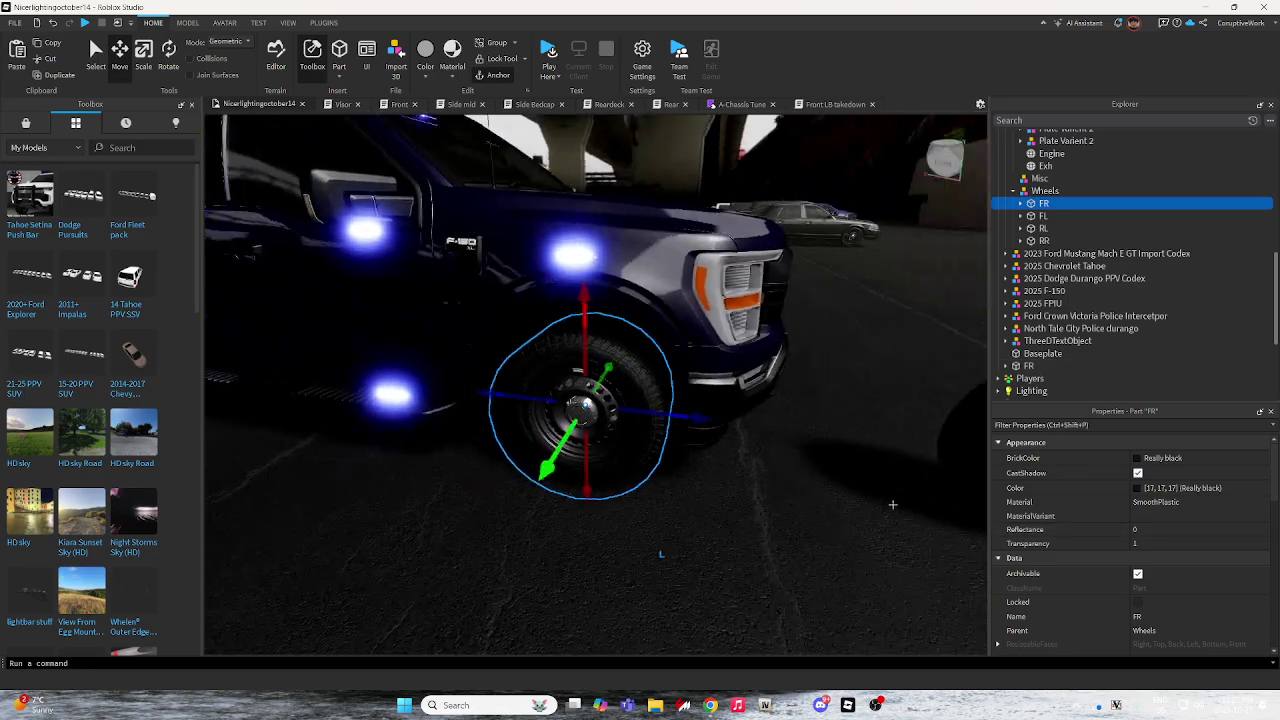
{"action": "scroll", "coordinate": [1166, 539], "scroll_direction": "down", "scroll_amount": 1}
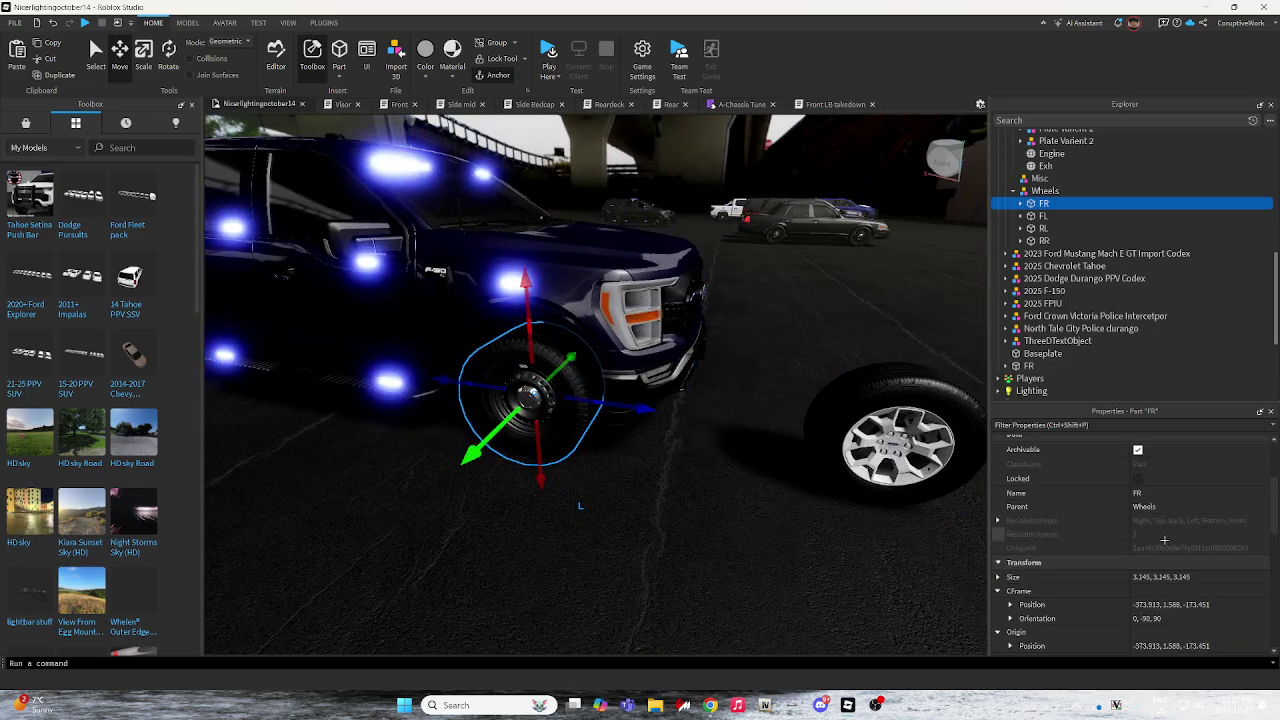
{"action": "scroll", "coordinate": [1165, 541], "scroll_direction": "down", "scroll_amount": 1}
{"action": "scroll", "coordinate": [1160, 547], "scroll_direction": "down", "scroll_amount": 1}
{"action": "scroll", "coordinate": [1107, 604], "scroll_direction": "down", "scroll_amount": 1}
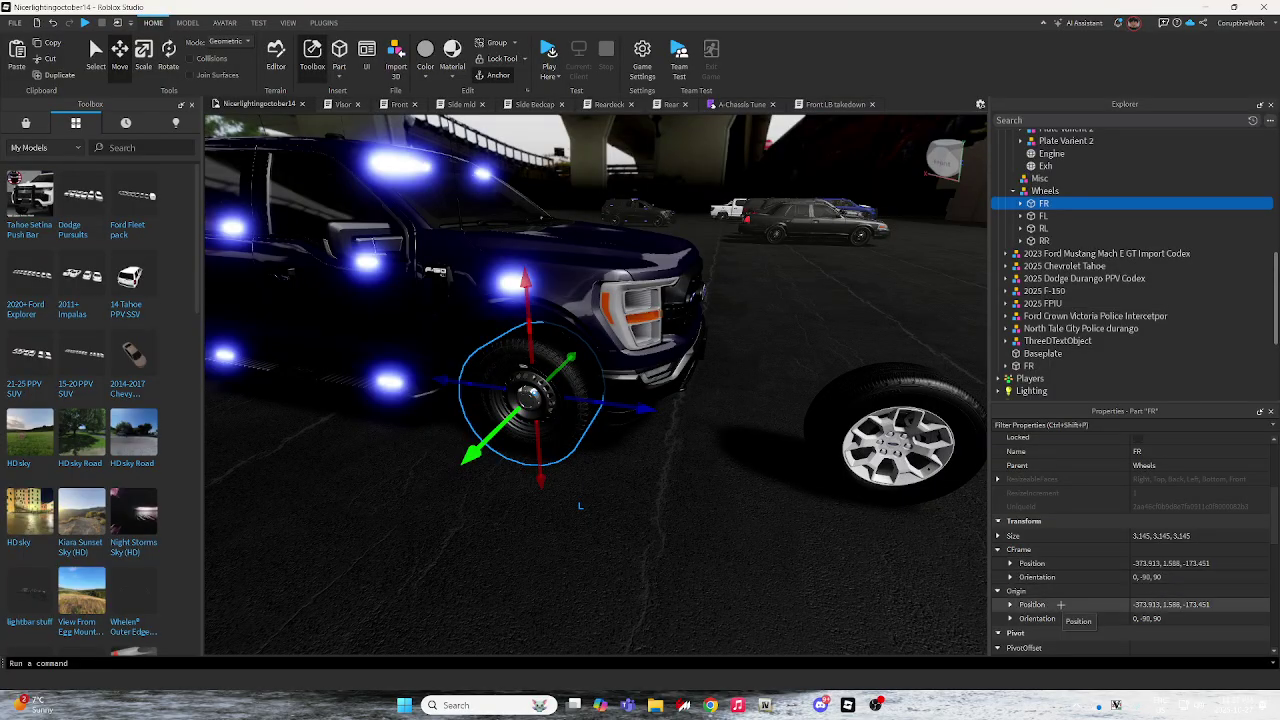
Set the new silver-rim wheel's Origin Position to FR's -373.913, 1.588, -173.451.
{"action": "left_click", "coordinate": [1165, 605]}
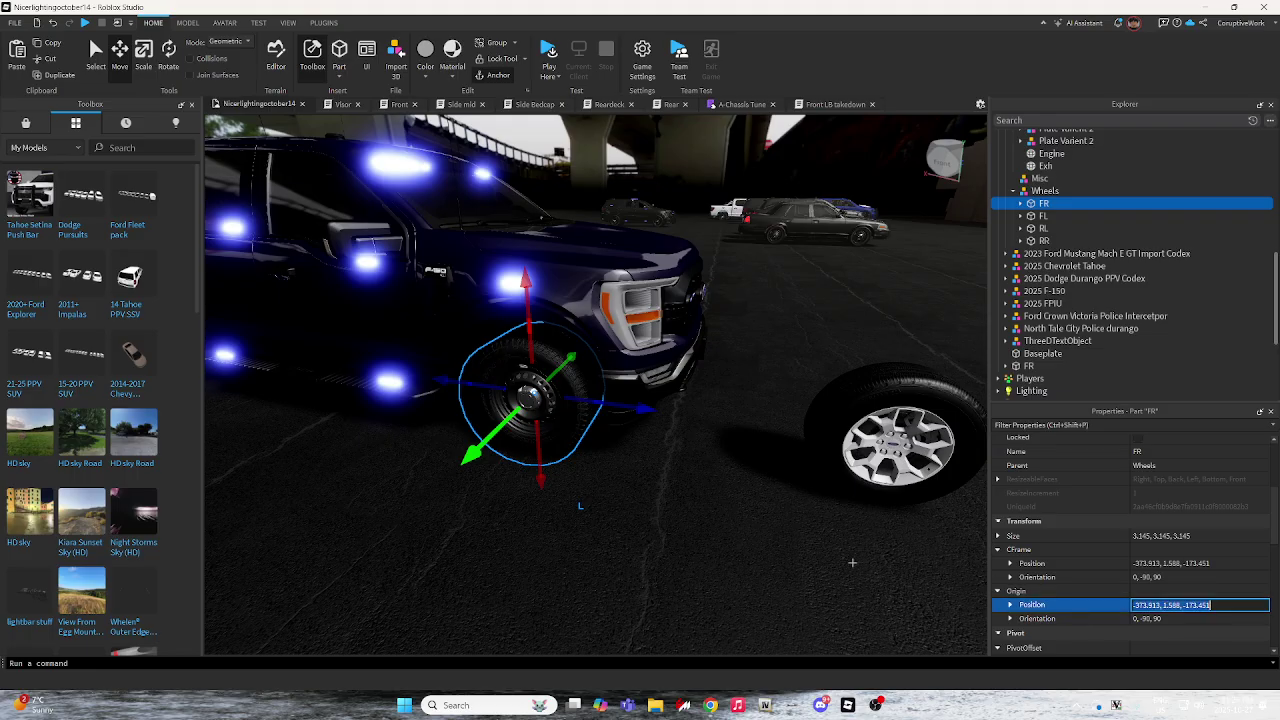
{"action": "left_click", "coordinate": [810, 527]}
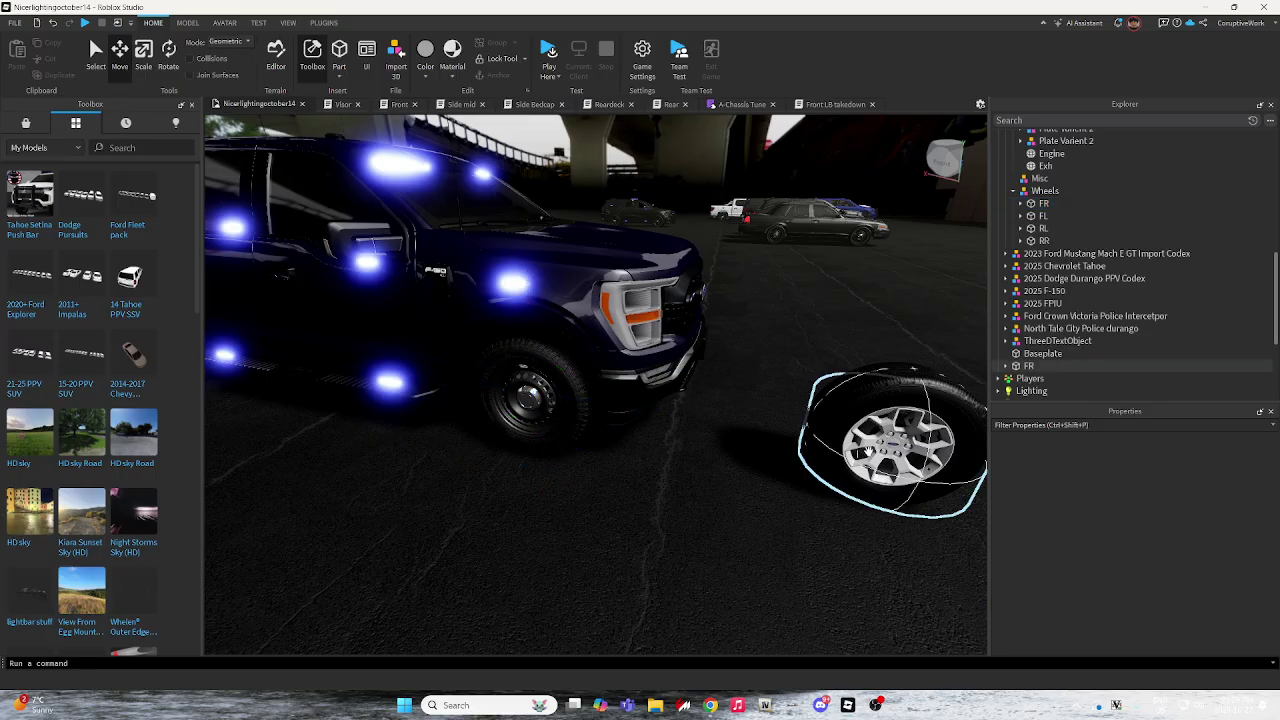
{"action": "left_click", "coordinate": [867, 453]}
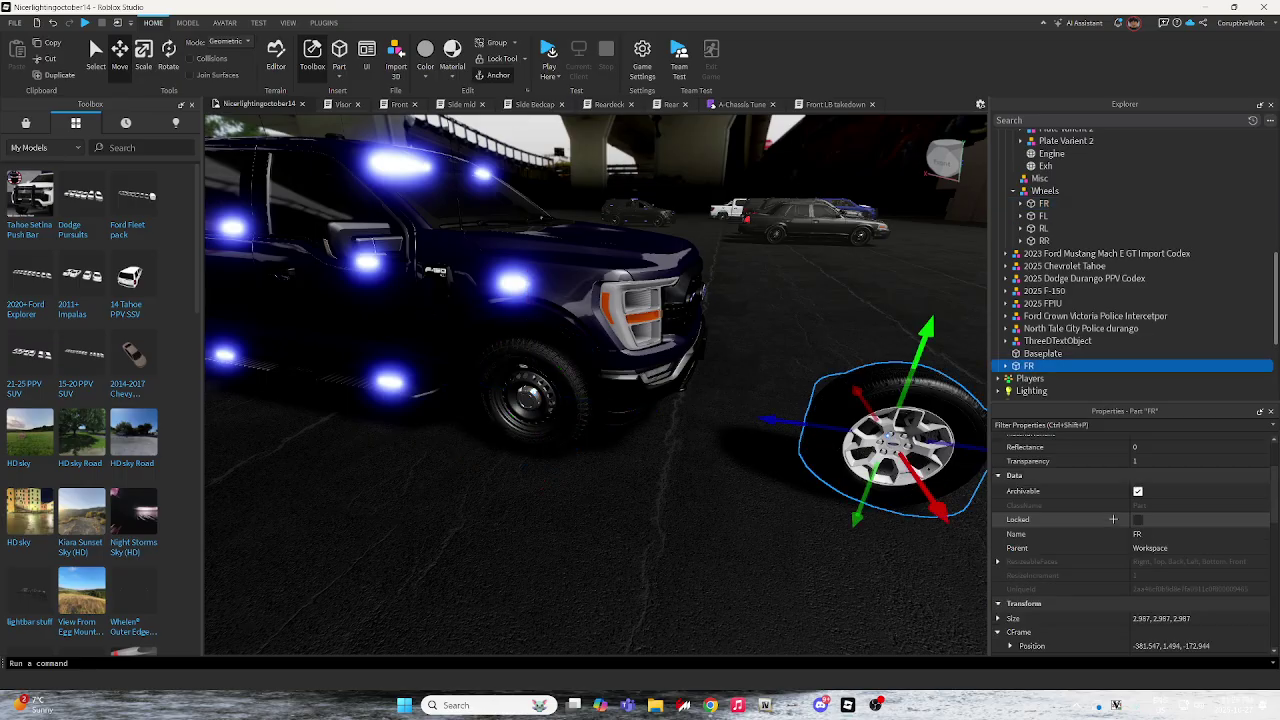
{"action": "scroll", "coordinate": [1113, 520], "scroll_direction": "down", "scroll_amount": 2}
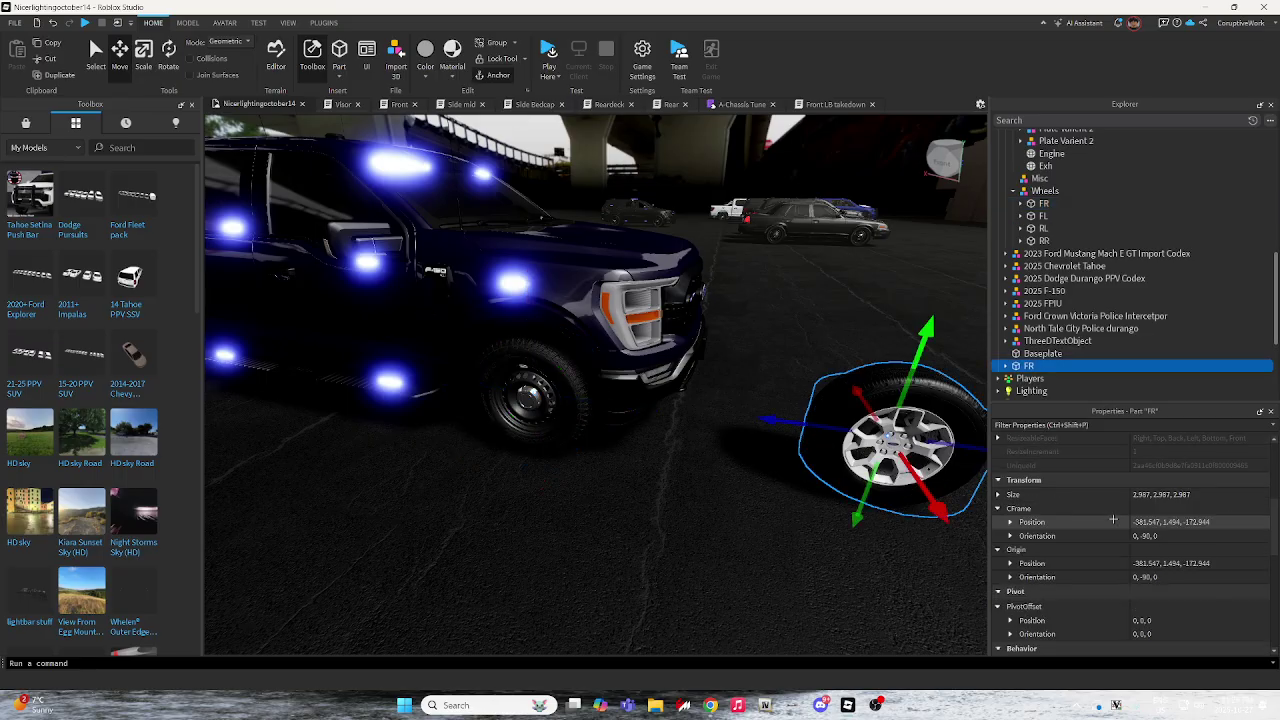
{"action": "left_click", "coordinate": [1165, 563]}
{"action": "type", "text": "-373.913, 1.588, -173.451"}
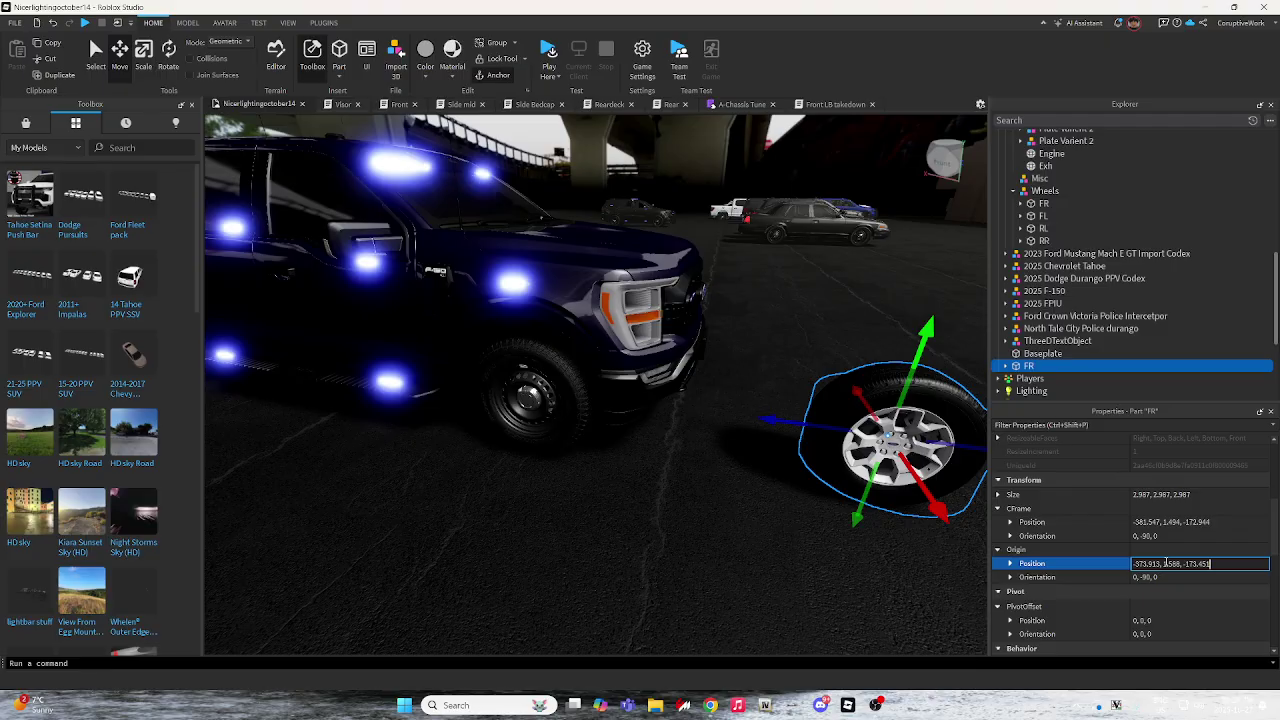
{"action": "key", "text": "Return"}
{"action": "scroll", "coordinate": [738, 445], "scroll_direction": "up", "scroll_amount": 3}
{"action": "right_click_drag", "start_coordinate": [738, 445], "coordinate": [888, 449]}
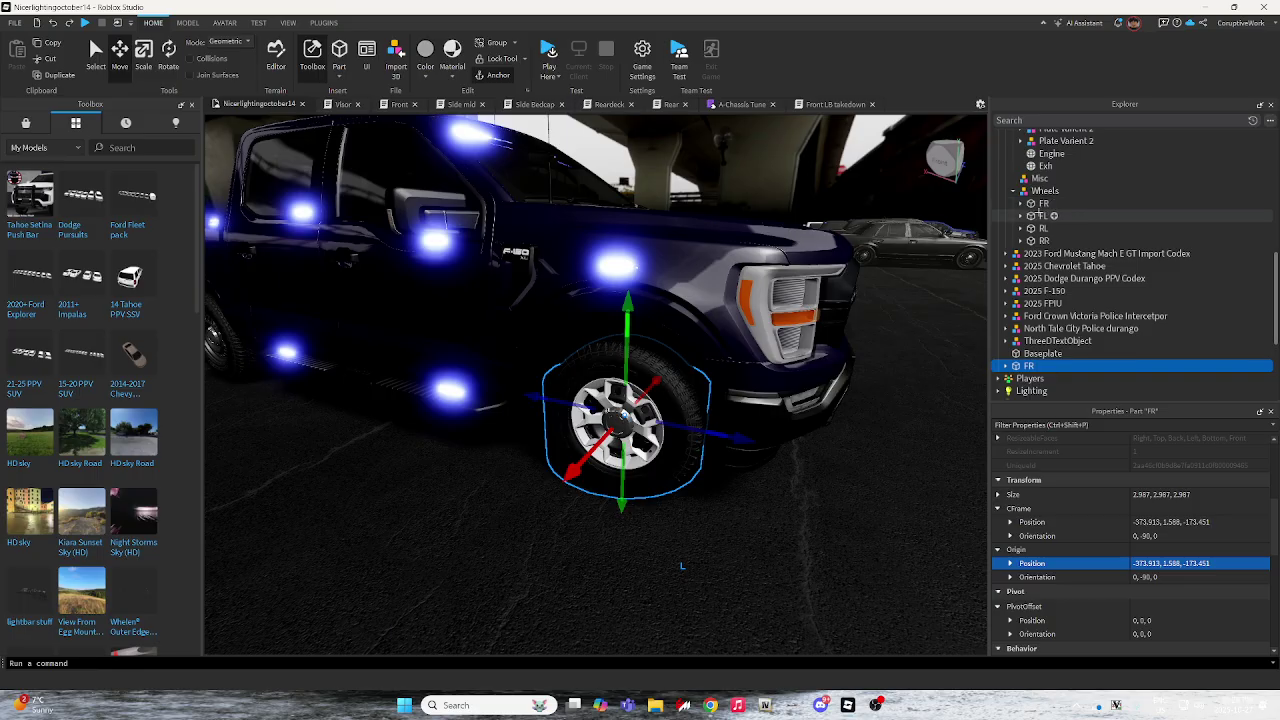
{"action": "mouse_move", "coordinate": [1028, 366]}
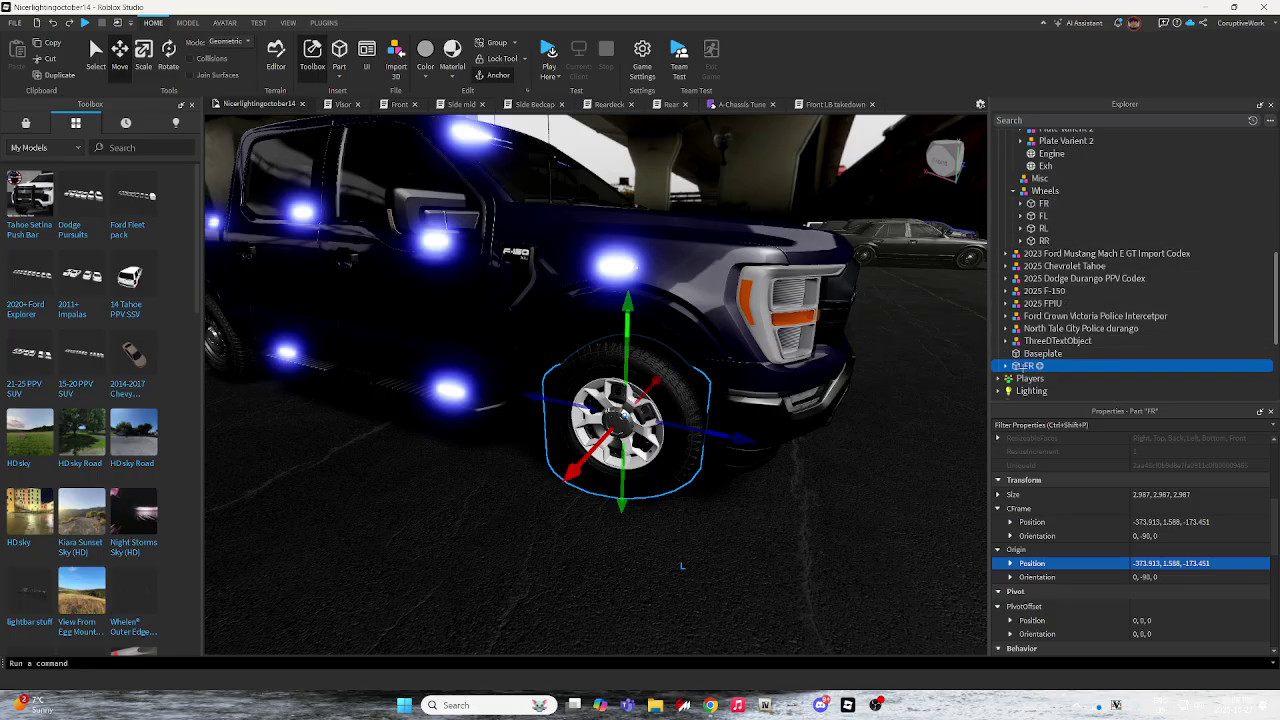
Drag the new FR wheel into the truck's Wheels group beside the old FR.
{"action": "mouse_move", "coordinate": [1025, 366]}
{"action": "left_mouse_down"}
{"action": "mouse_move", "coordinate": [1152, 210]}
{"action": "mouse_move", "coordinate": [1042, 195]}
{"action": "mouse_move", "coordinate": [1062, 189]}
{"action": "left_mouse_up"}
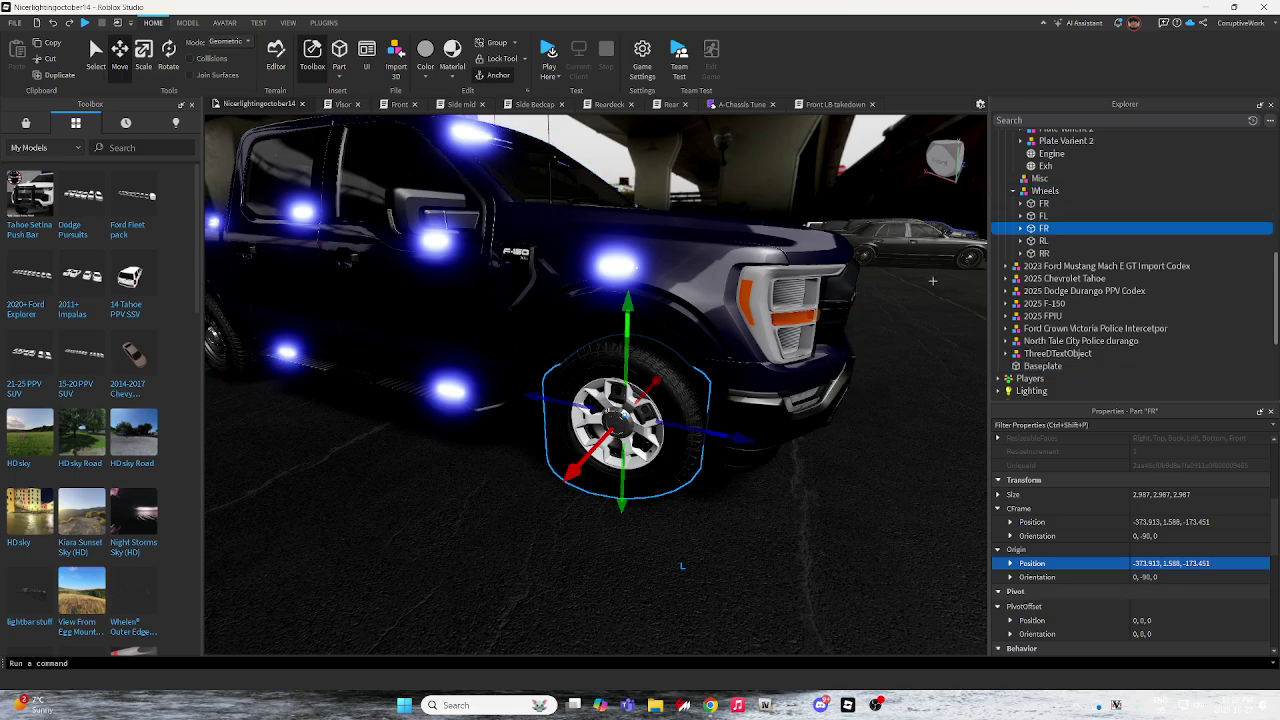
{"action": "left_click", "coordinate": [1033, 203]}
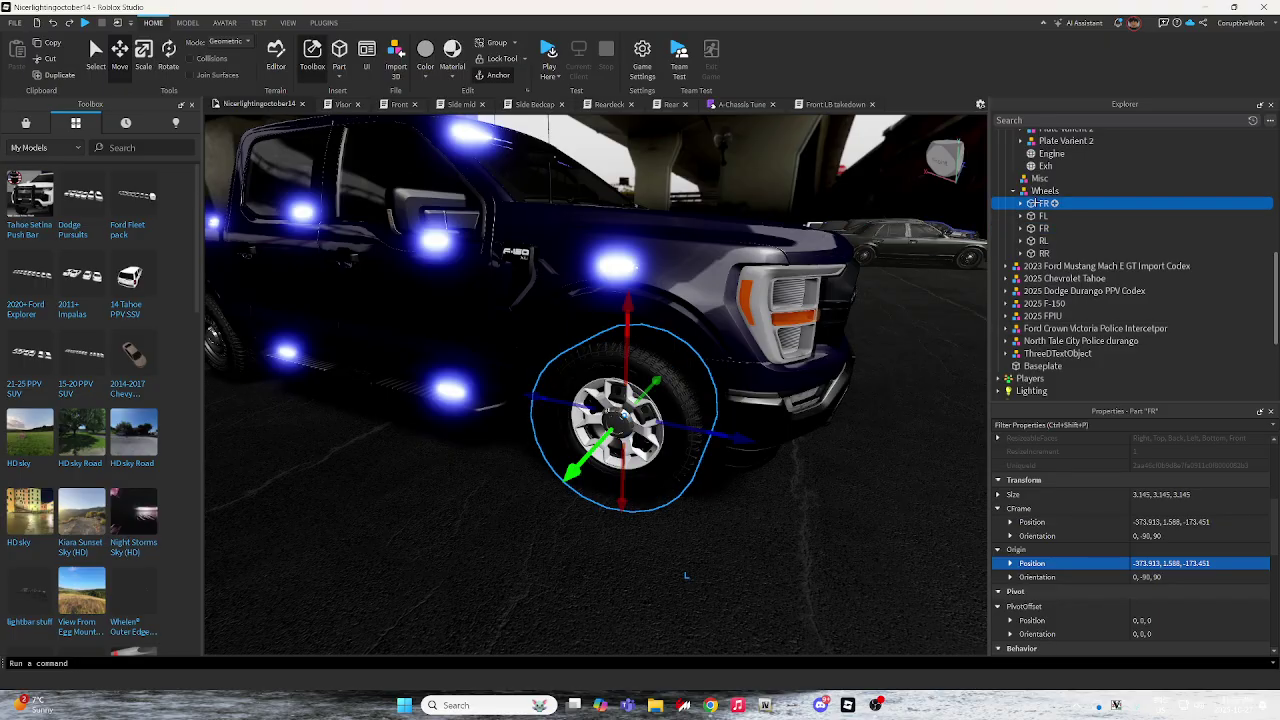
Delete the old front-right wheel, leaving the new FR wheel selected.
{"action": "key", "text": "Delete"}
{"action": "left_click", "coordinate": [1043, 215]}
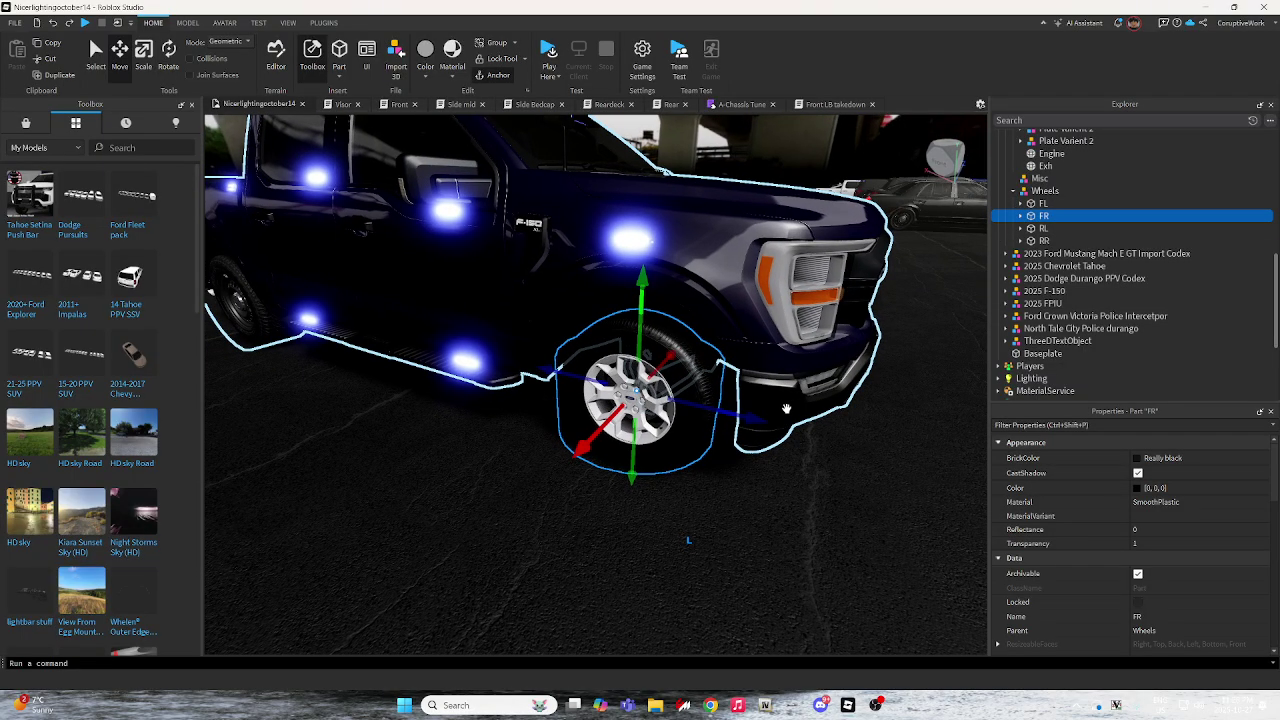
{"action": "scroll", "coordinate": [660, 480], "scroll_direction": "down", "scroll_amount": 5}
{"action": "scroll", "coordinate": [657, 463], "scroll_direction": "up", "scroll_amount": 10}
{"action": "scroll", "coordinate": [657, 463], "scroll_direction": "down", "scroll_amount": 5}
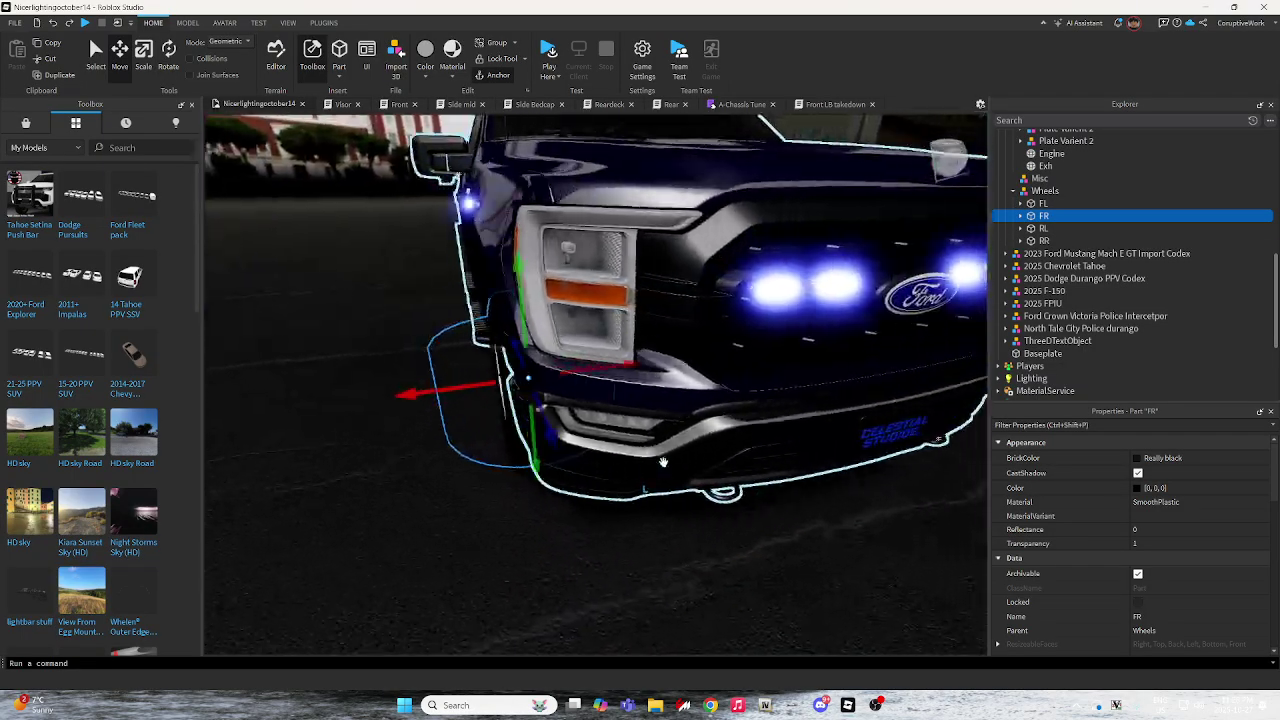
{"action": "right_click_drag", "start_coordinate": [657, 463], "coordinate": [560, 400]}
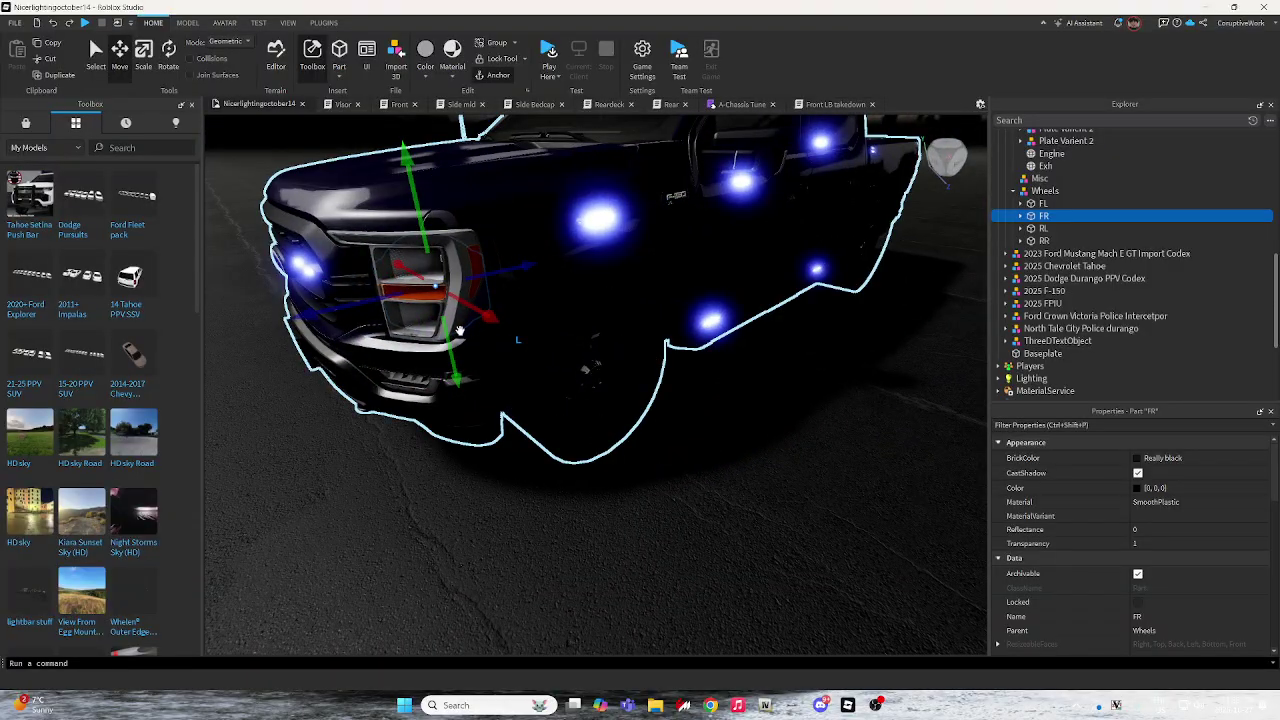
Duplicate the new FR wheel and name the copy FL.
{"action": "key", "text": "ctrl+d"}
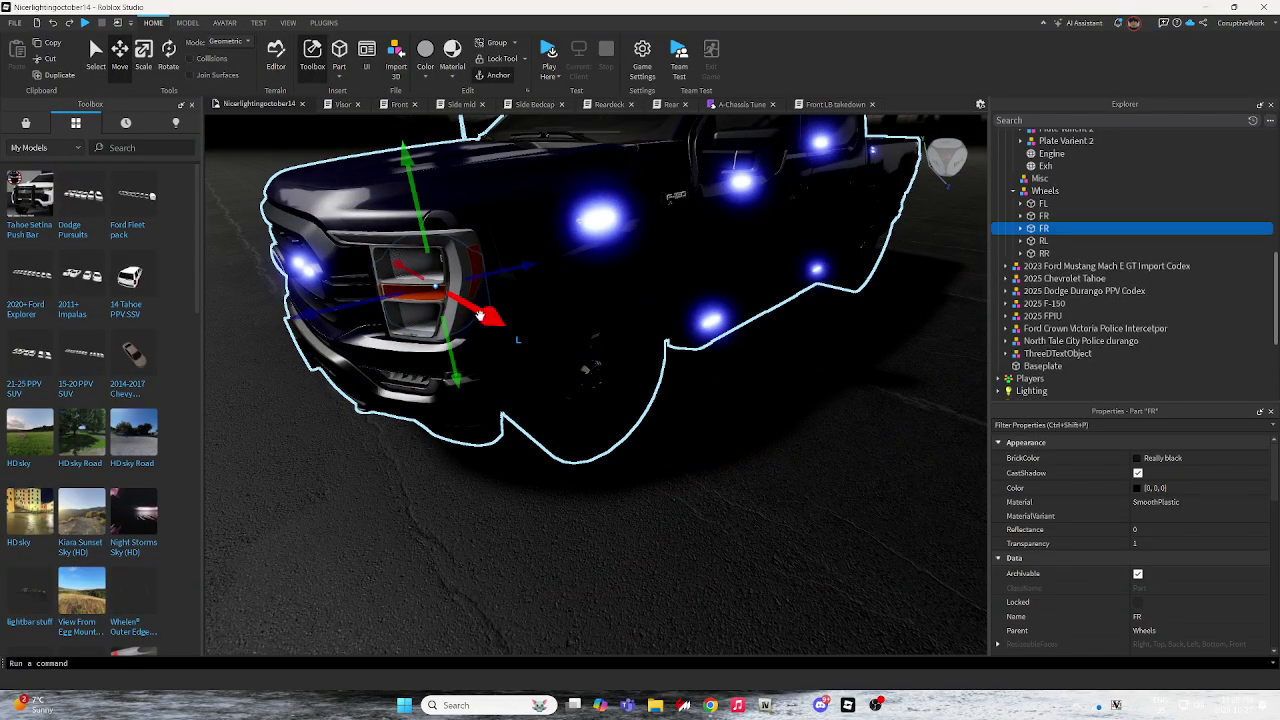
{"action": "left_click_drag", "start_coordinate": [477, 314], "coordinate": [808, 458]}
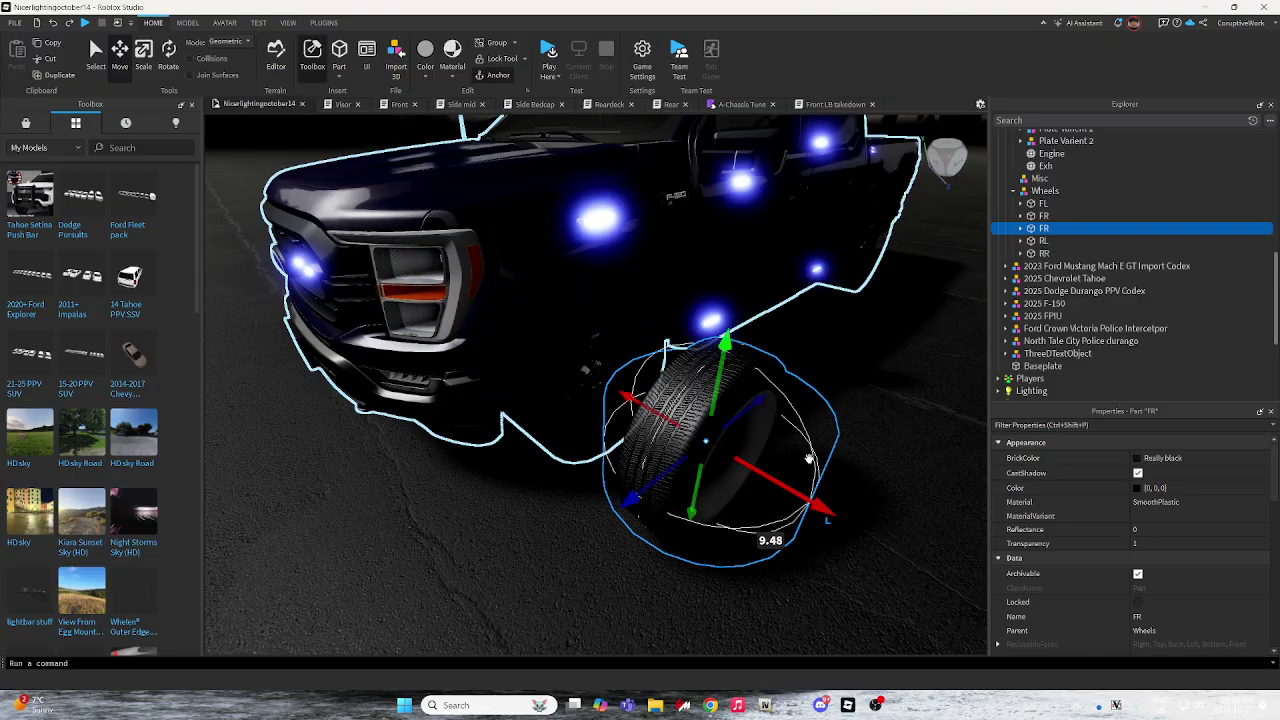
{"action": "scroll", "coordinate": [806, 467], "scroll_direction": "up", "scroll_amount": 3}
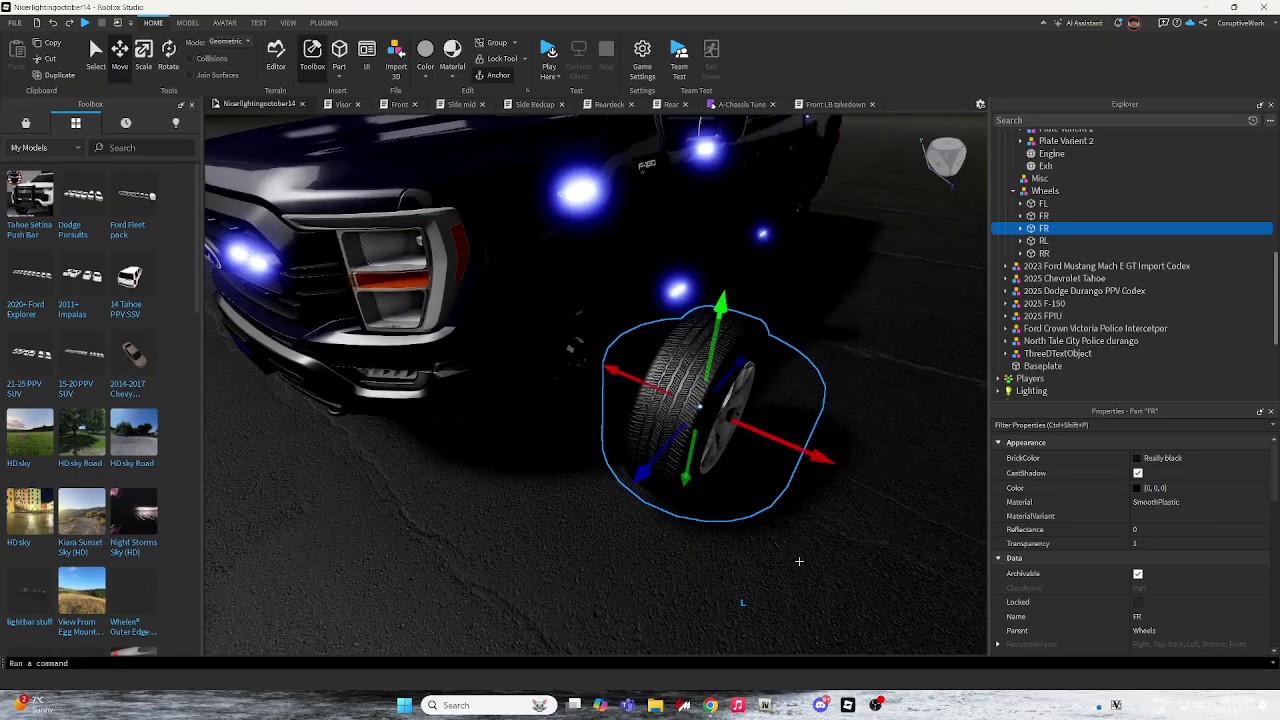
{"action": "scroll", "coordinate": [799, 540], "scroll_direction": "up", "scroll_amount": 5}
{"action": "scroll", "coordinate": [799, 561], "scroll_direction": "down", "scroll_amount": 5}
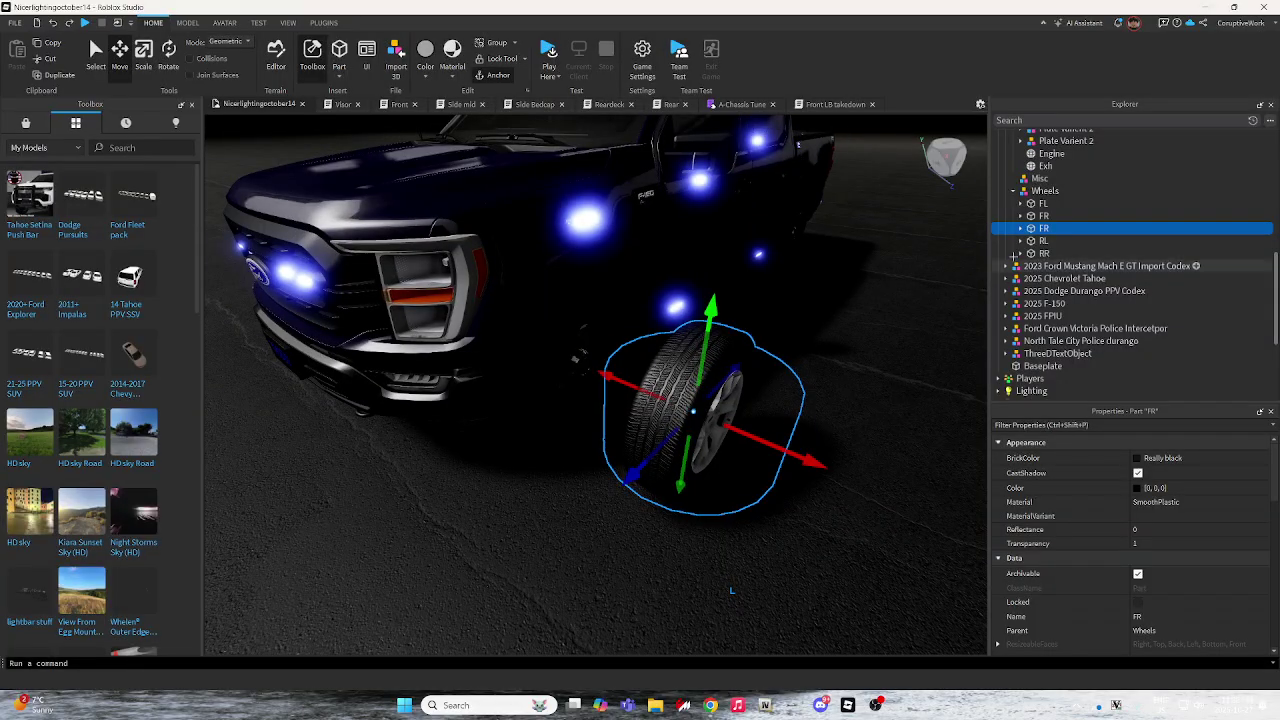
{"action": "right_click_drag", "start_coordinate": [880, 425], "coordinate": [643, 483]}
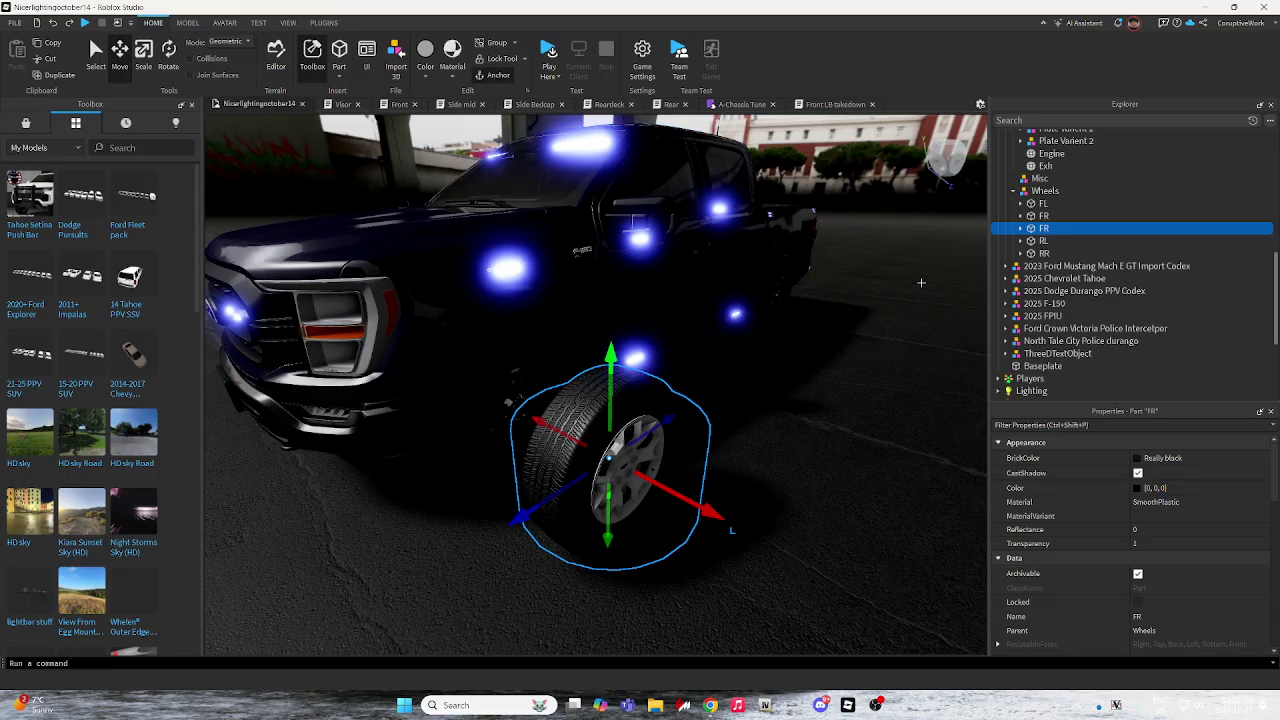
{"action": "double_click", "coordinate": [1042, 228]}
{"action": "type", "text": "L"}
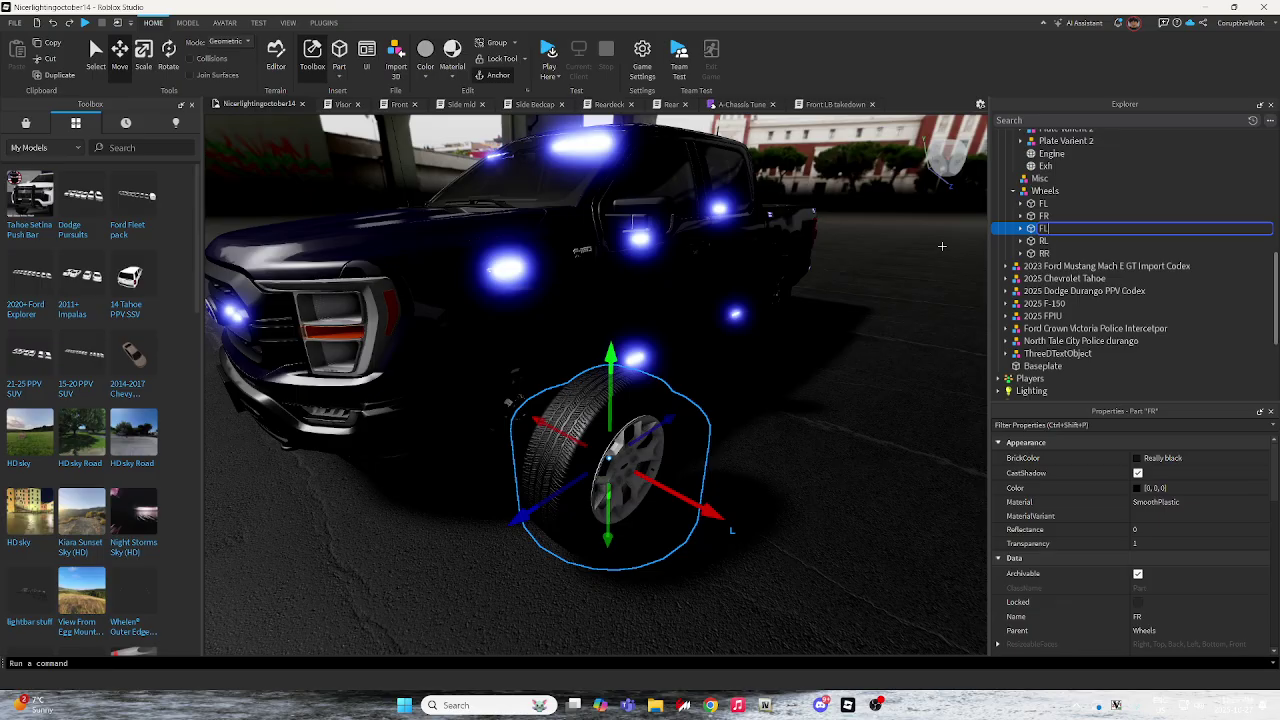
{"action": "key", "text": "Return"}
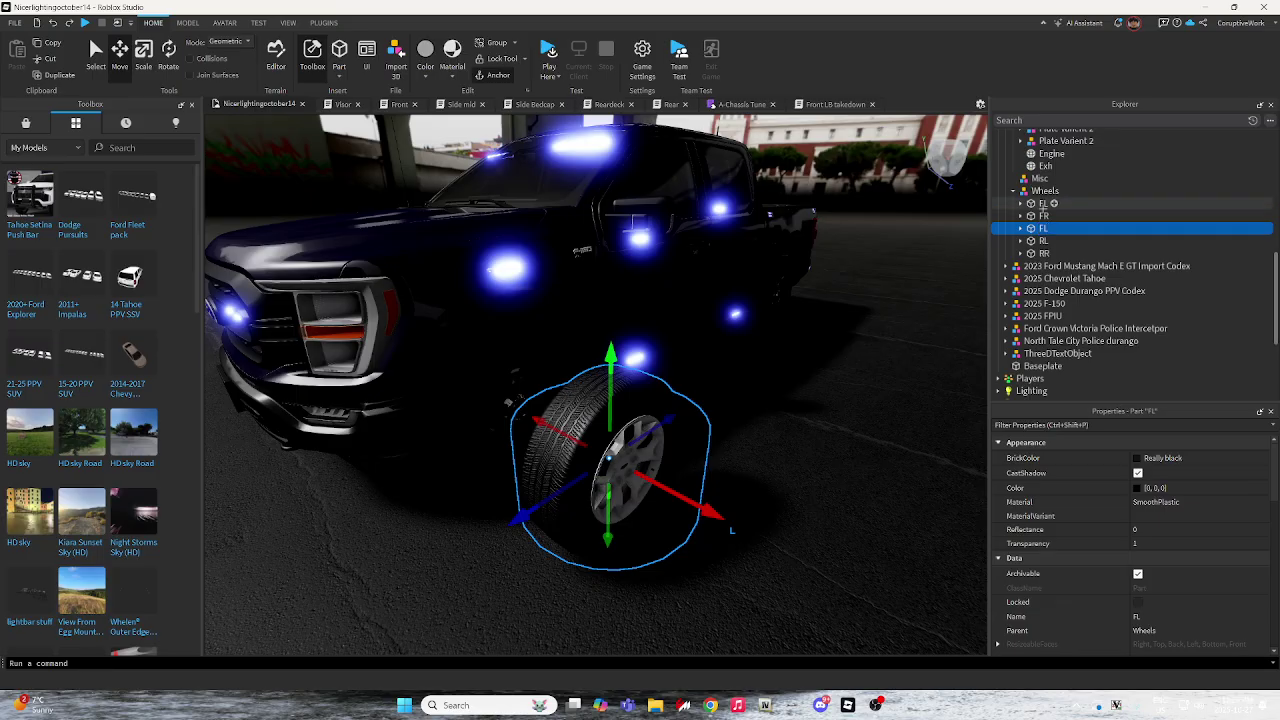
Move the FL copy to the old FL's position -373.913, 1.572, -166.78, then delete the old FL.
{"action": "left_click", "coordinate": [1043, 203]}
{"action": "scroll", "coordinate": [1150, 540], "scroll_direction": "down", "scroll_amount": 3}
{"action": "scroll", "coordinate": [1254, 591], "scroll_direction": "down", "scroll_amount": 3}
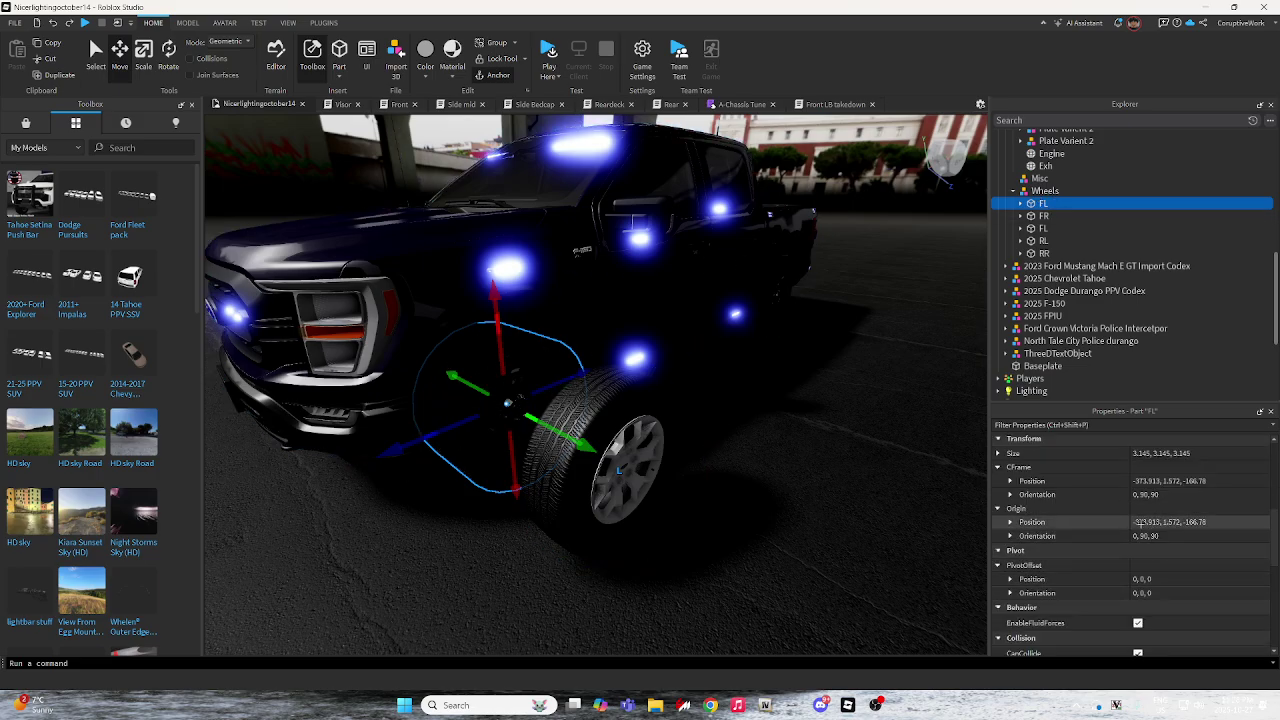
{"action": "left_click", "coordinate": [1157, 521]}
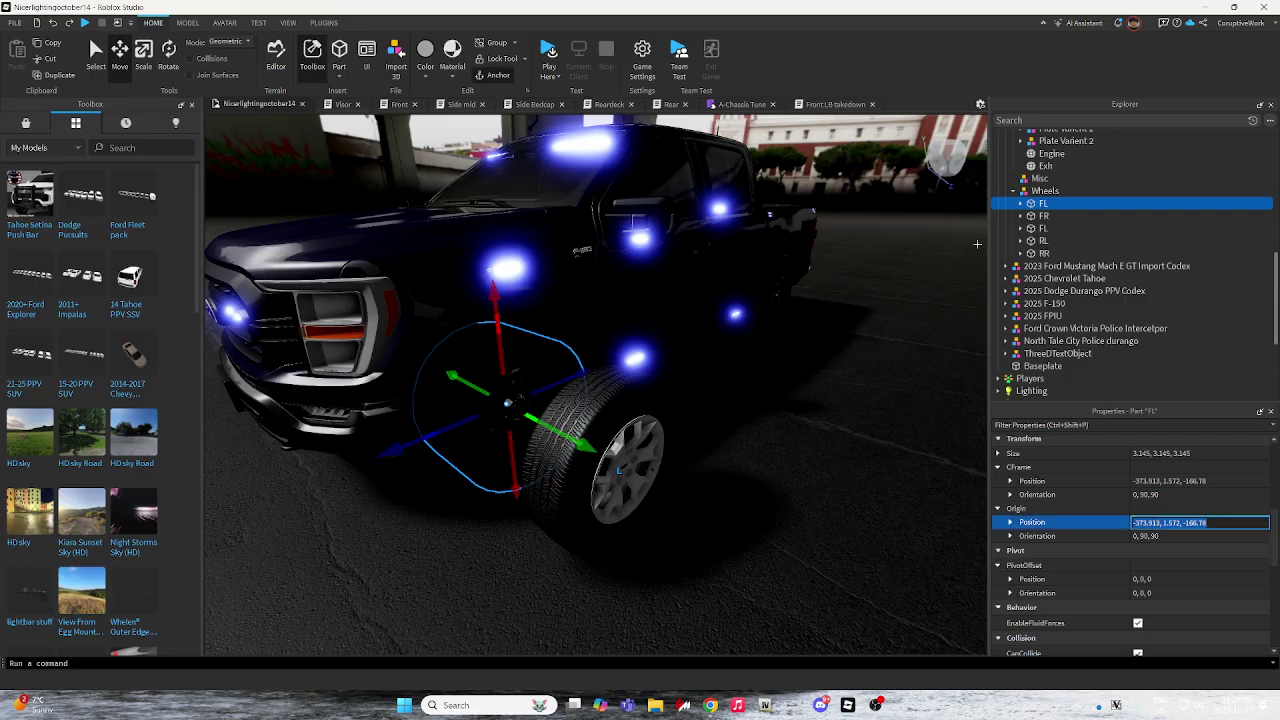
{"action": "left_click", "coordinate": [1043, 228]}
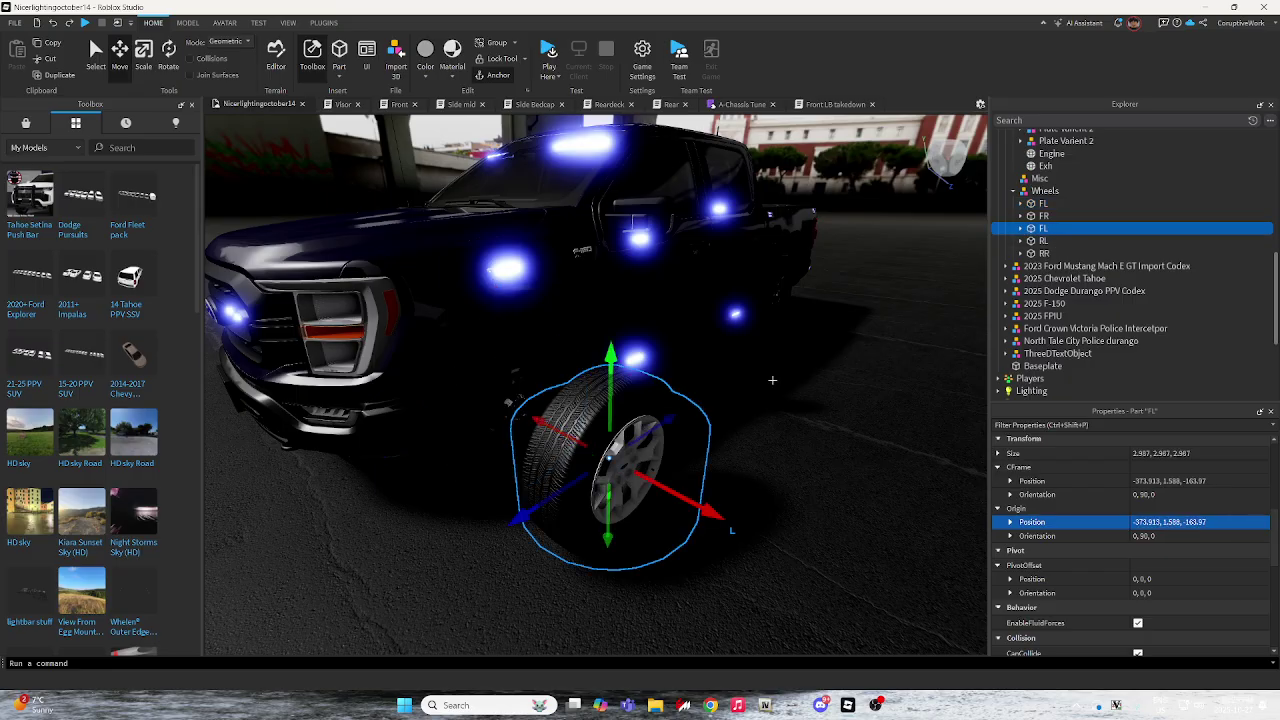
{"action": "type", "text": "-373.913, 1.572, -166.78"}
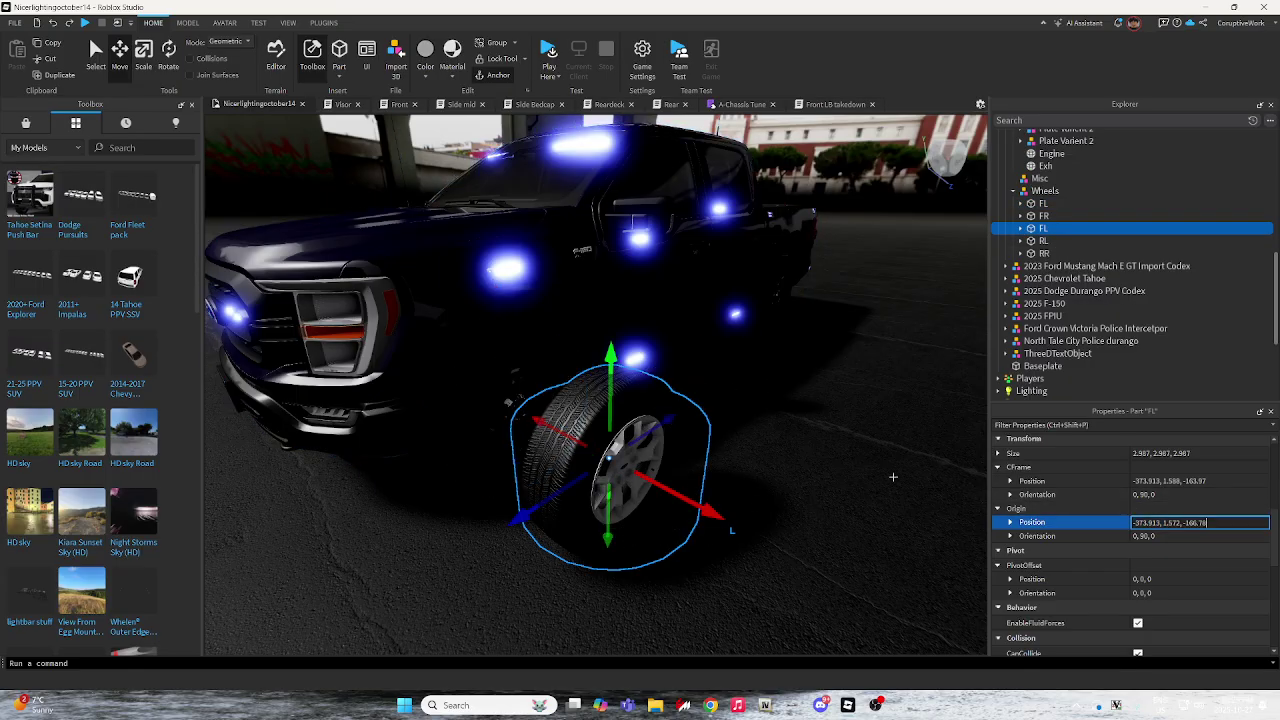
{"action": "key", "text": "Return"}
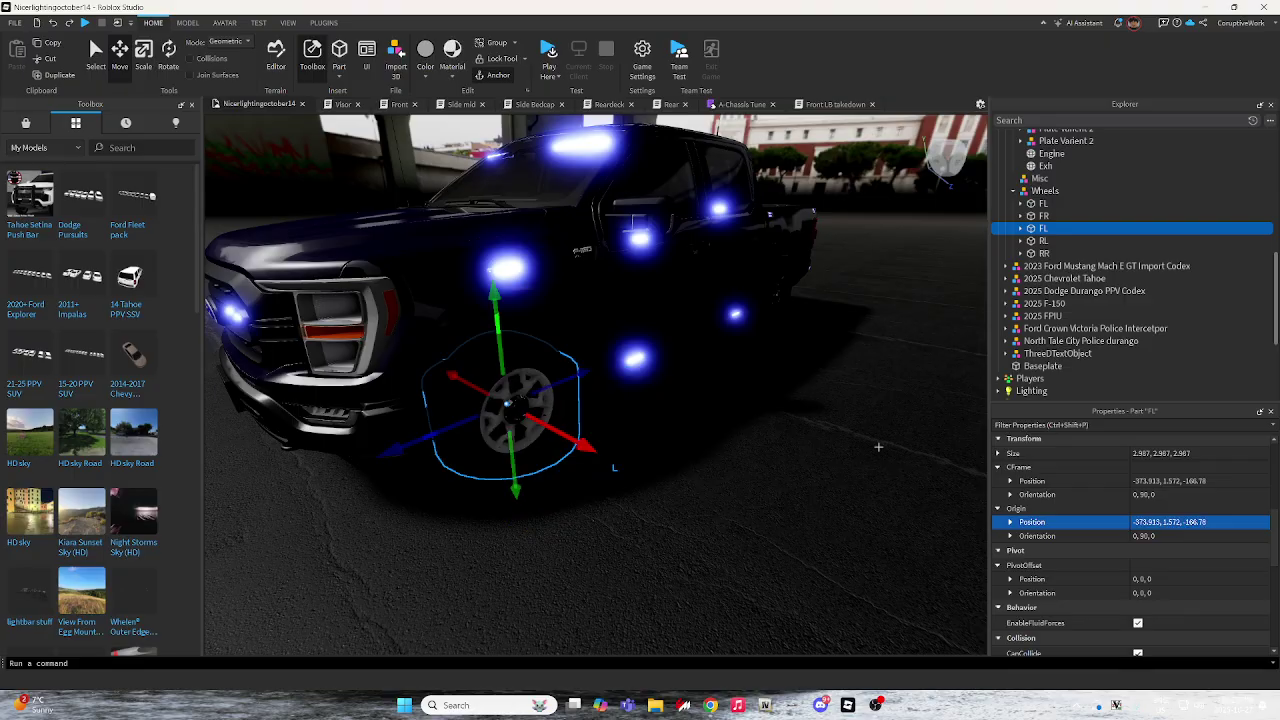
{"action": "scroll", "coordinate": [878, 447], "scroll_direction": "up", "scroll_amount": 3}
{"action": "left_click", "coordinate": [570, 410]}
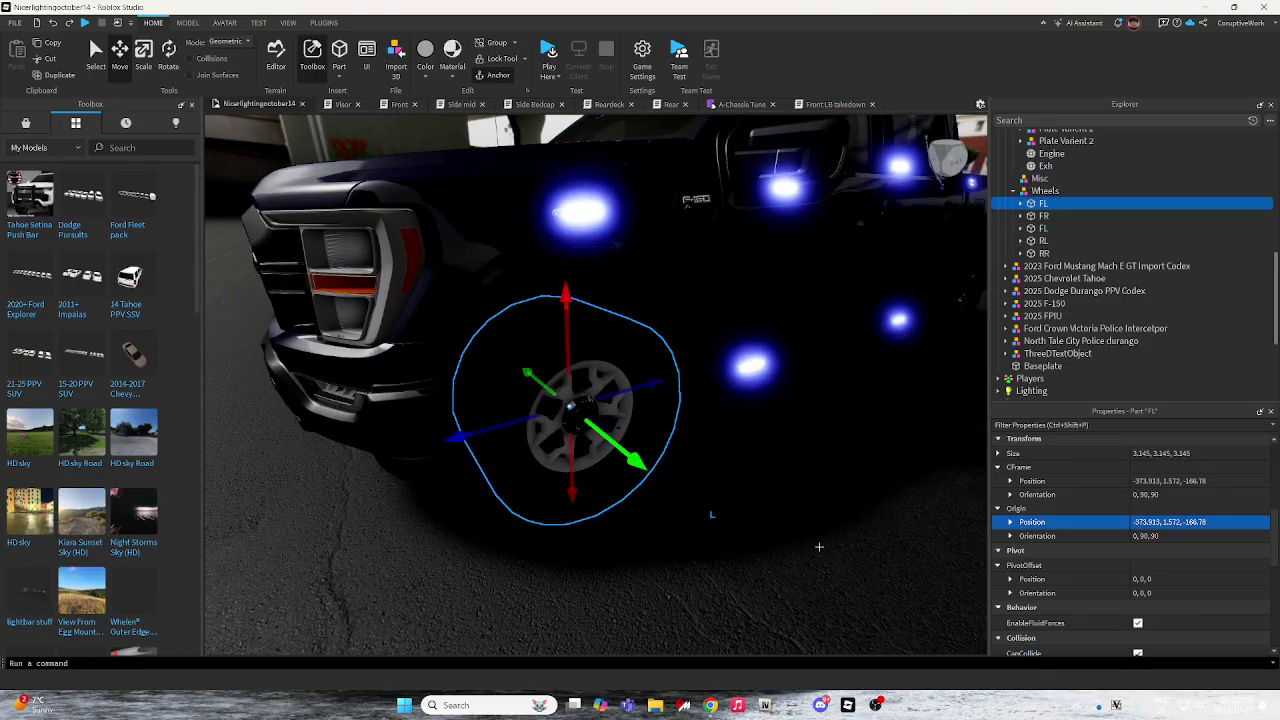
{"action": "right_click_drag", "start_coordinate": [819, 547], "coordinate": [723, 537]}
{"action": "key", "text": "Delete"}
Duplicate the new FL wheel and drag the copy away from the truck.
{"action": "scroll", "coordinate": [728, 545], "scroll_direction": "down", "scroll_amount": 5}
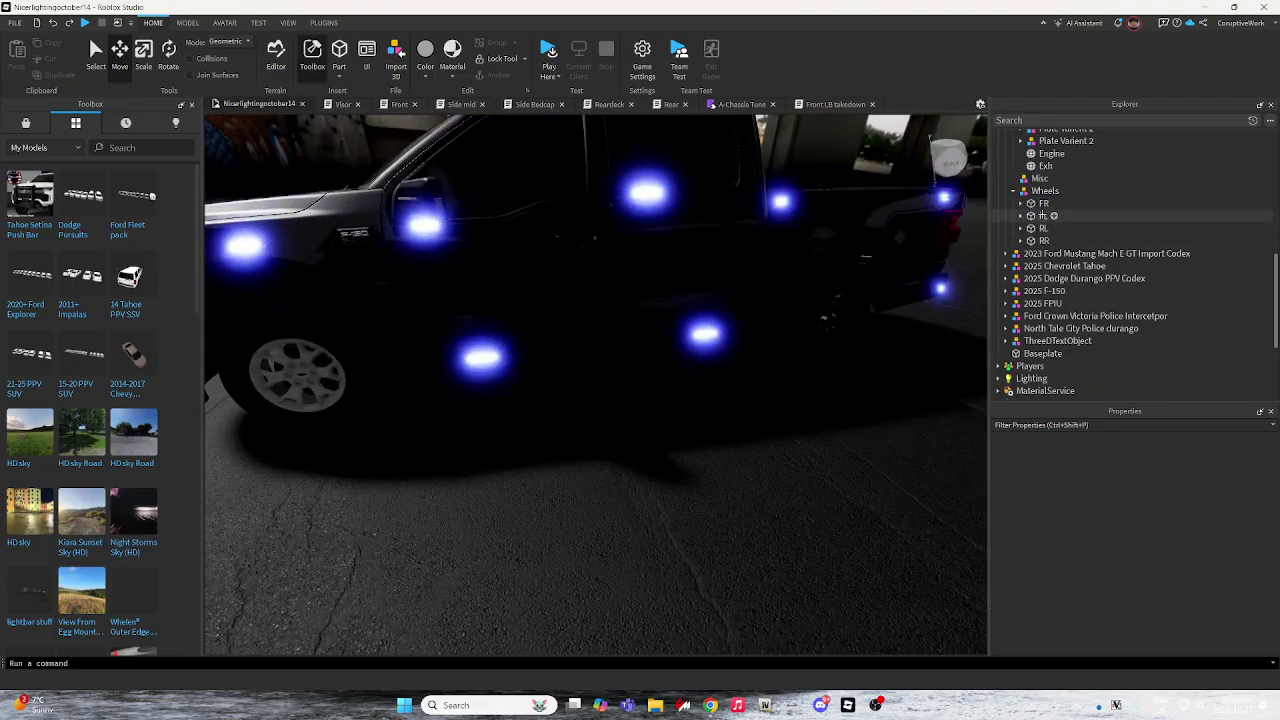
{"action": "left_click", "coordinate": [1043, 215]}
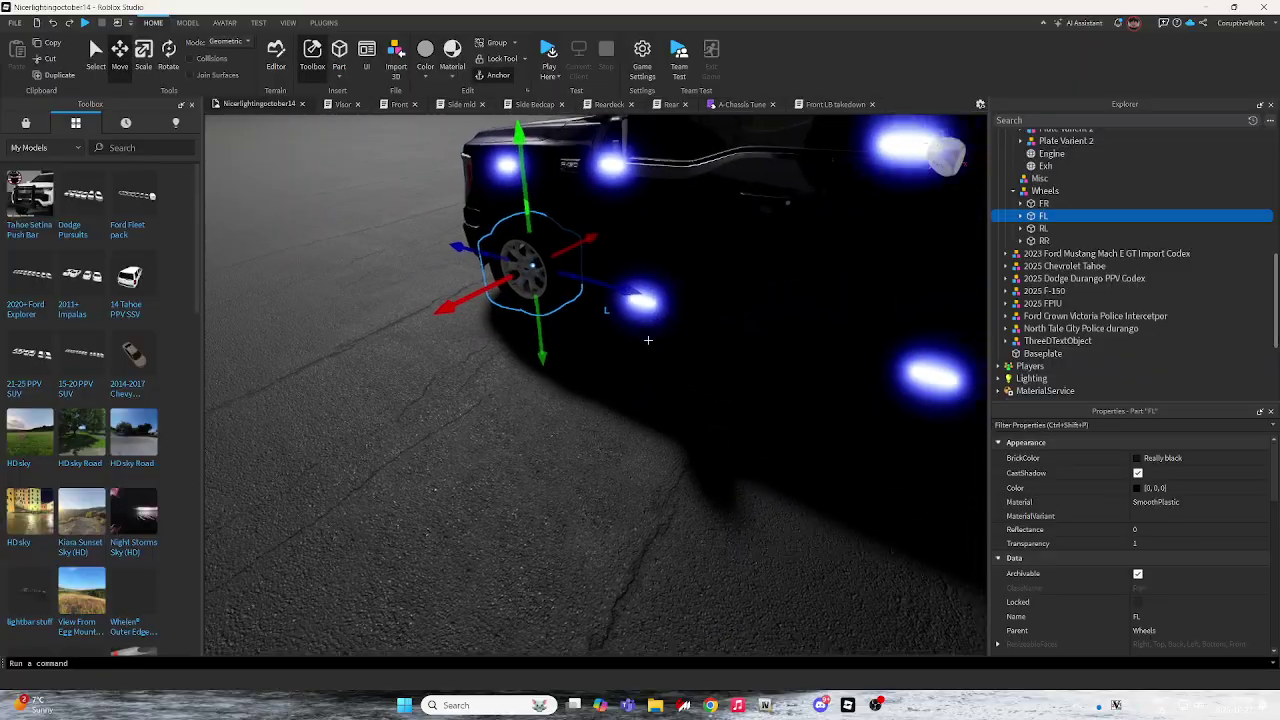
{"action": "right_click_drag", "start_coordinate": [524, 328], "coordinate": [524, 328]}
{"action": "key", "text": "ctrl+d"}
{"action": "left_click_drag", "start_coordinate": [524, 328], "coordinate": [786, 350]}
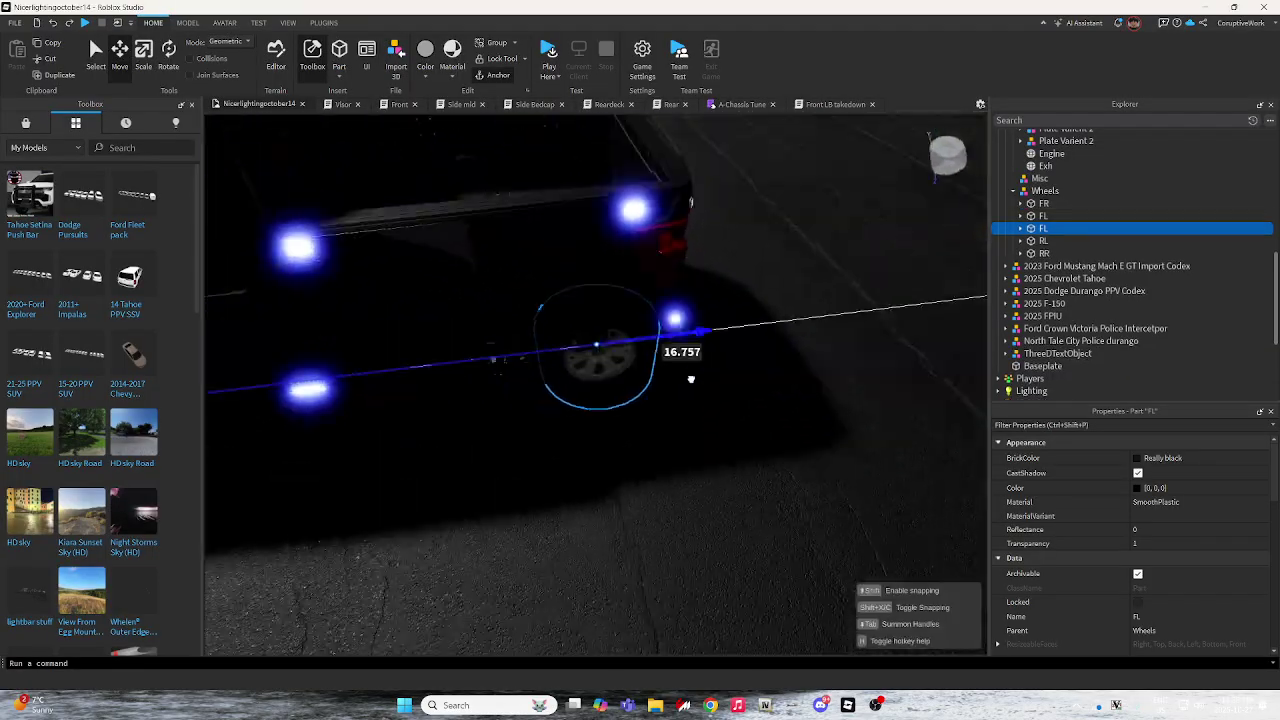
Move the copy to the old rear-left position -359.614, 1.572, -166.776.
{"action": "left_click", "coordinate": [1043, 241]}
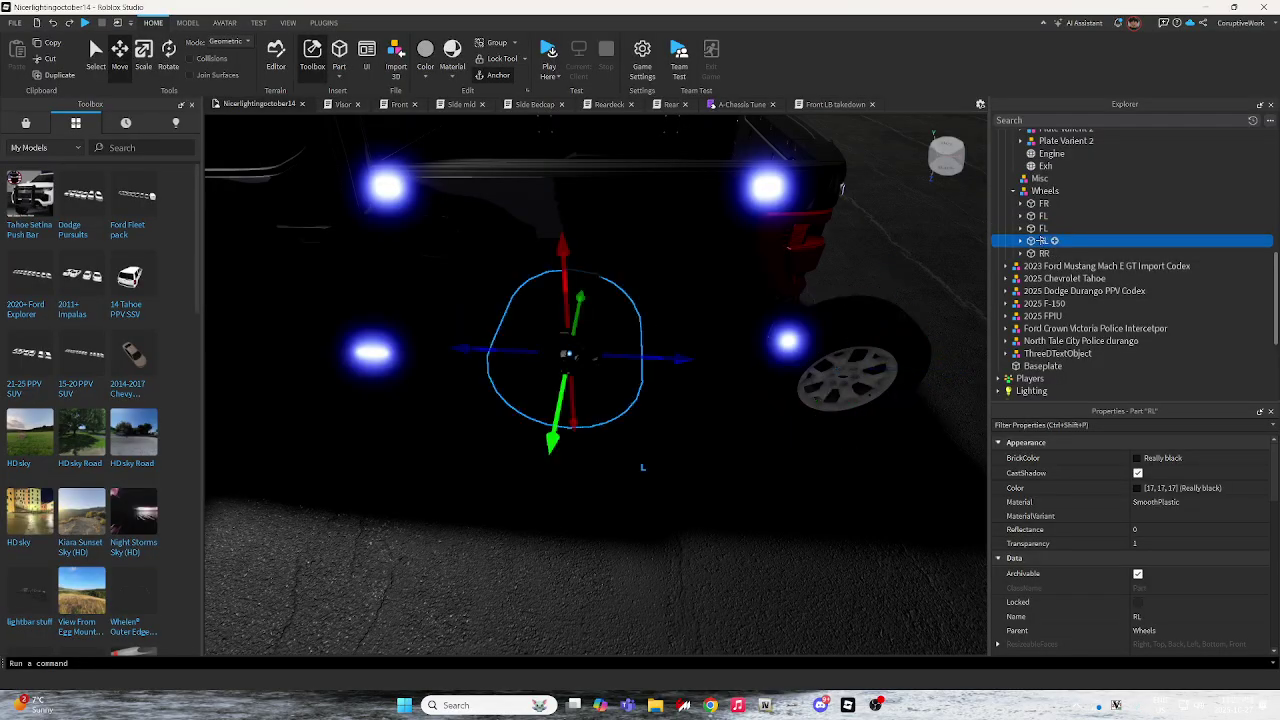
{"action": "key", "text": "f"}
{"action": "scroll", "coordinate": [1103, 493], "scroll_direction": "down", "scroll_amount": 5}
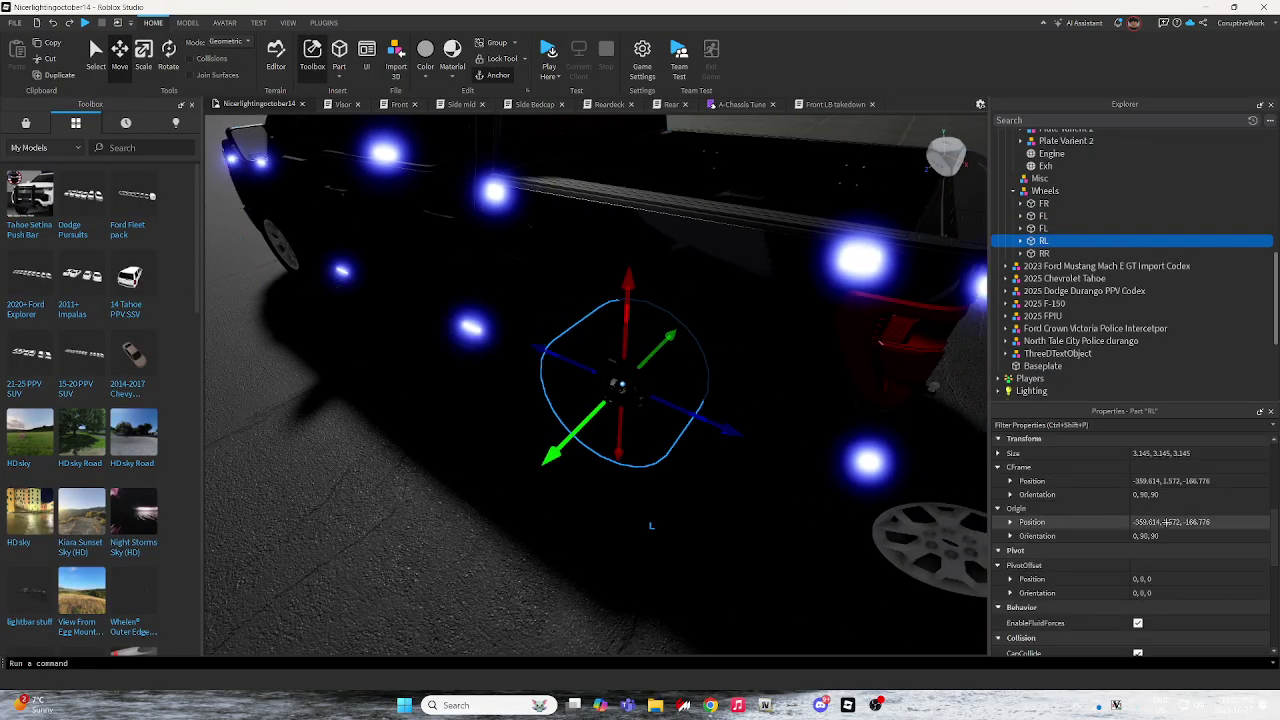
{"action": "left_click", "coordinate": [1160, 522]}
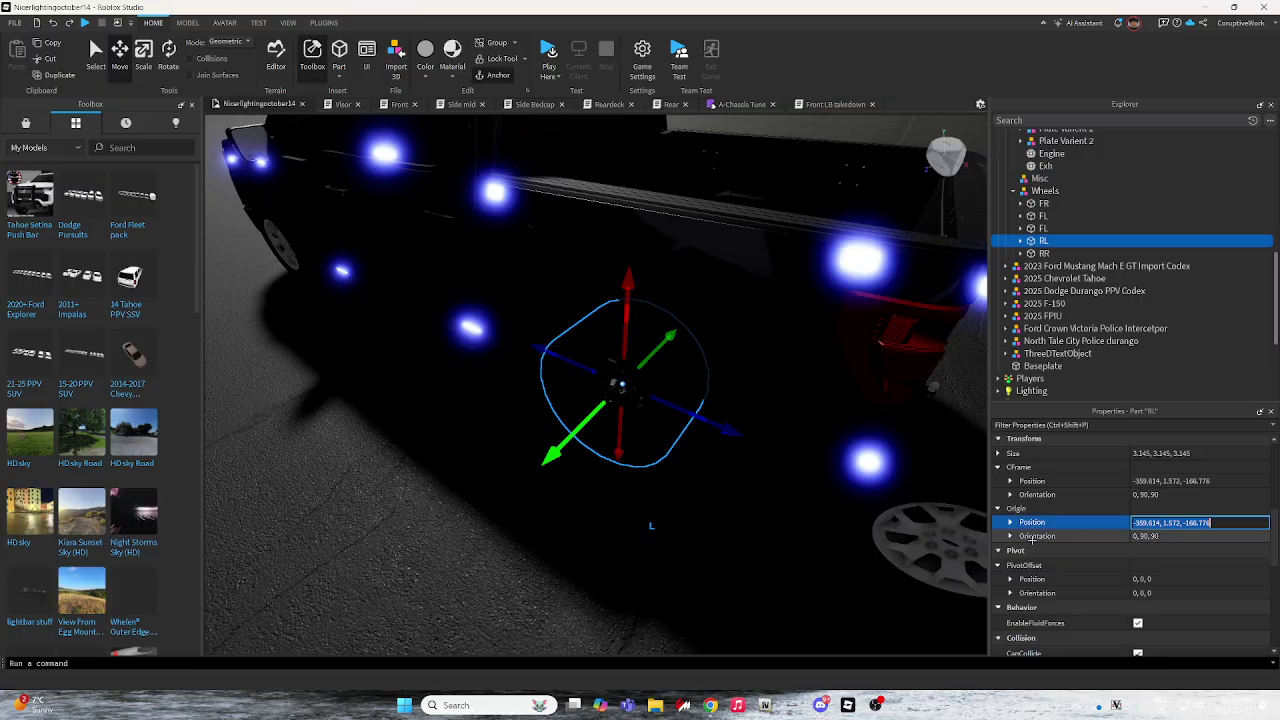
{"action": "left_click", "coordinate": [1043, 215]}
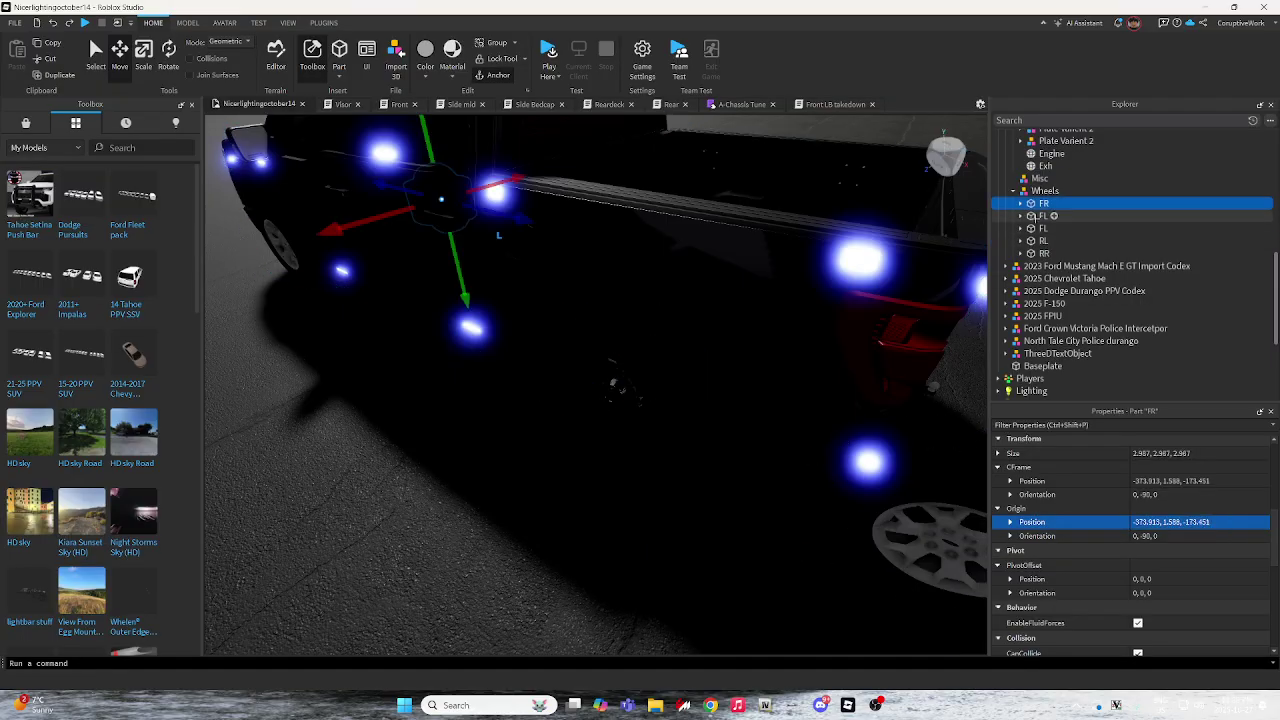
{"action": "left_click", "coordinate": [1166, 522]}
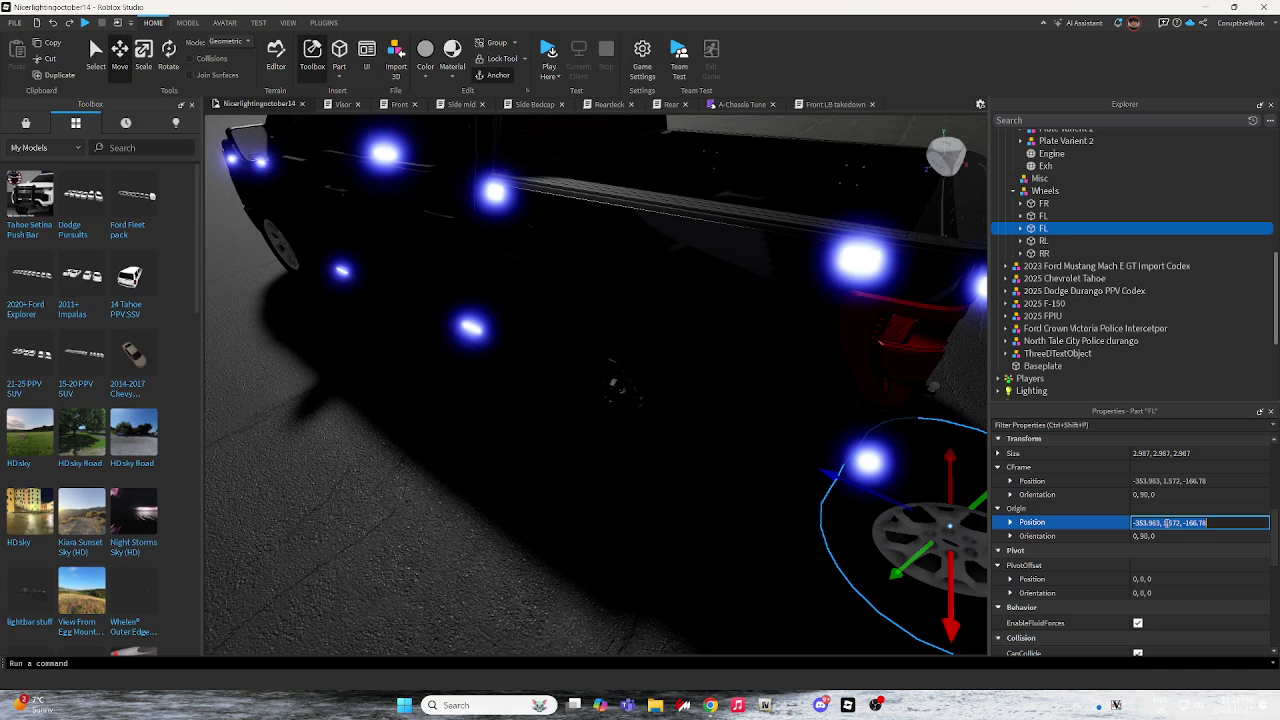
{"action": "type", "text": "-359.614, 1.572, -166.776"}
{"action": "key", "text": "Return"}
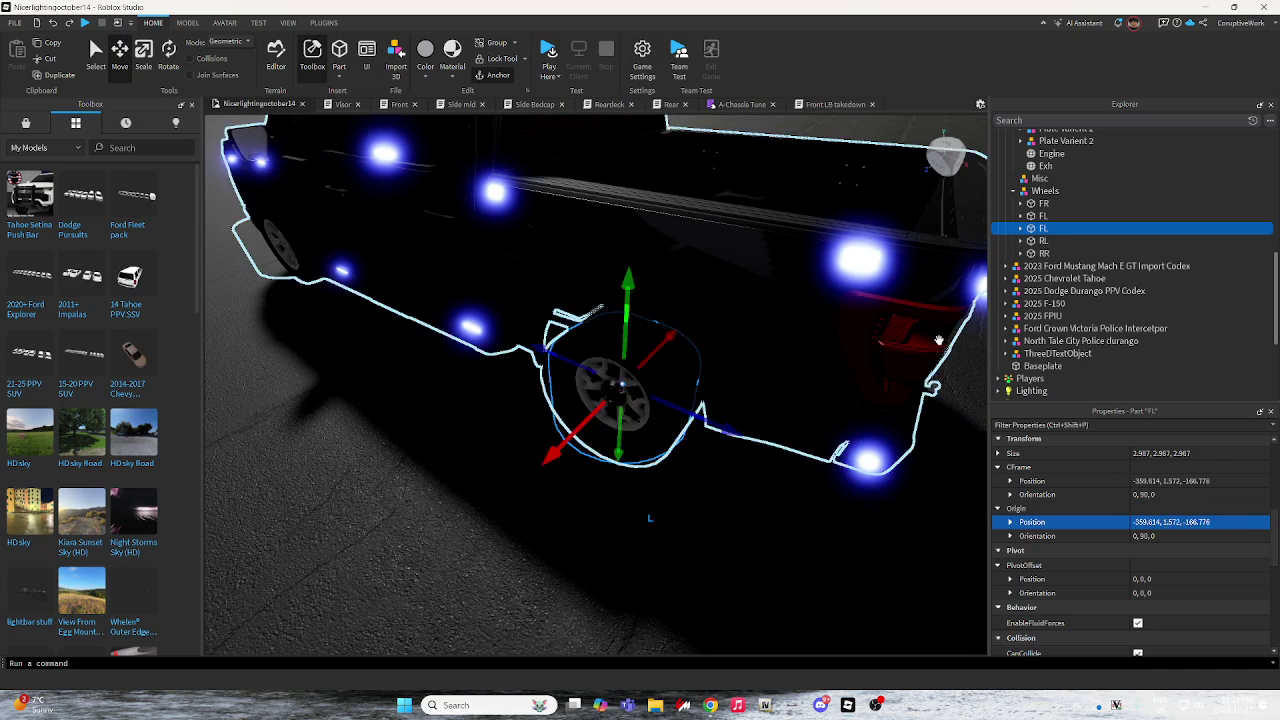
Rename the copy RL and check the original rear-left wheel.
{"action": "double_click", "coordinate": [1031, 228]}
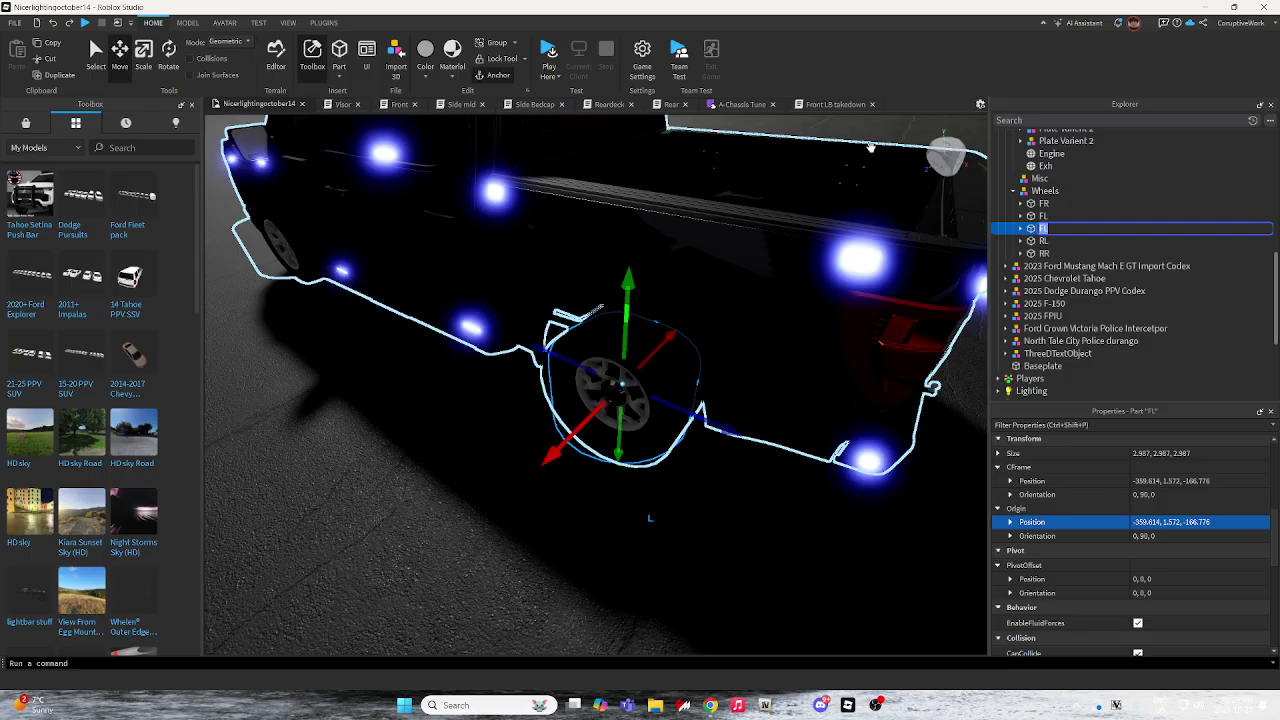
{"action": "key", "text": "Return"}
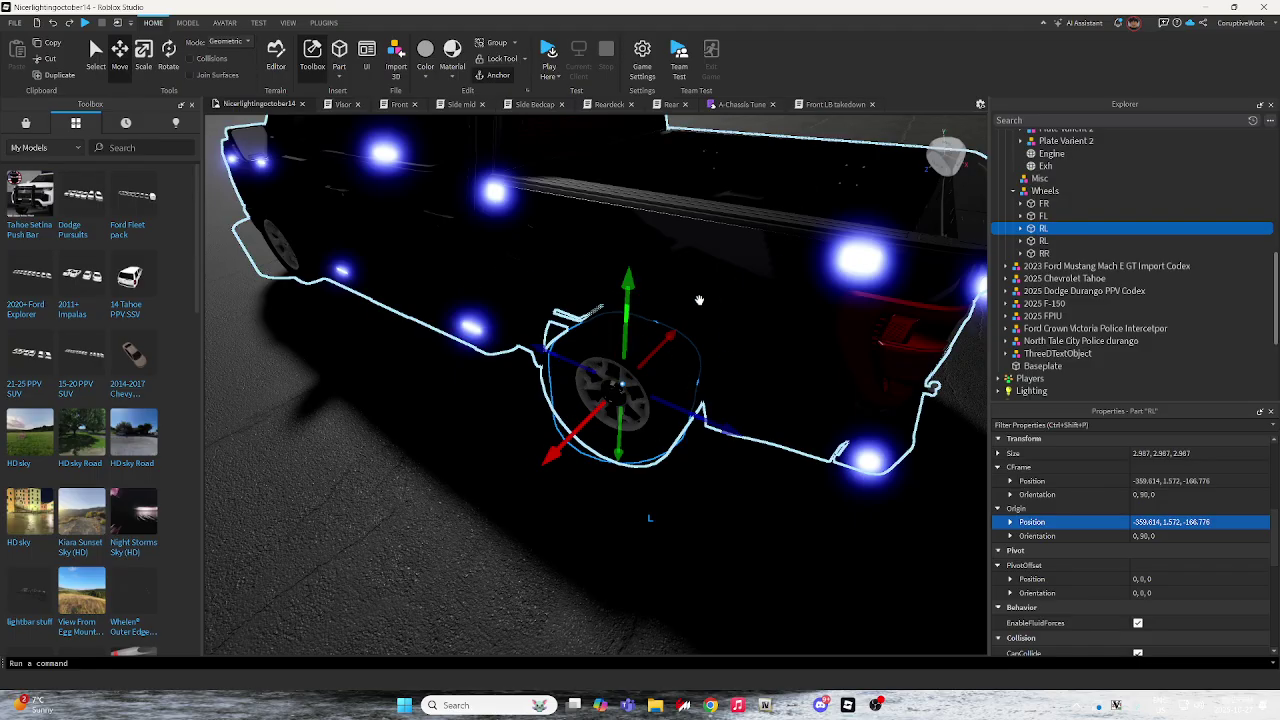
{"action": "left_click", "coordinate": [1043, 241]}
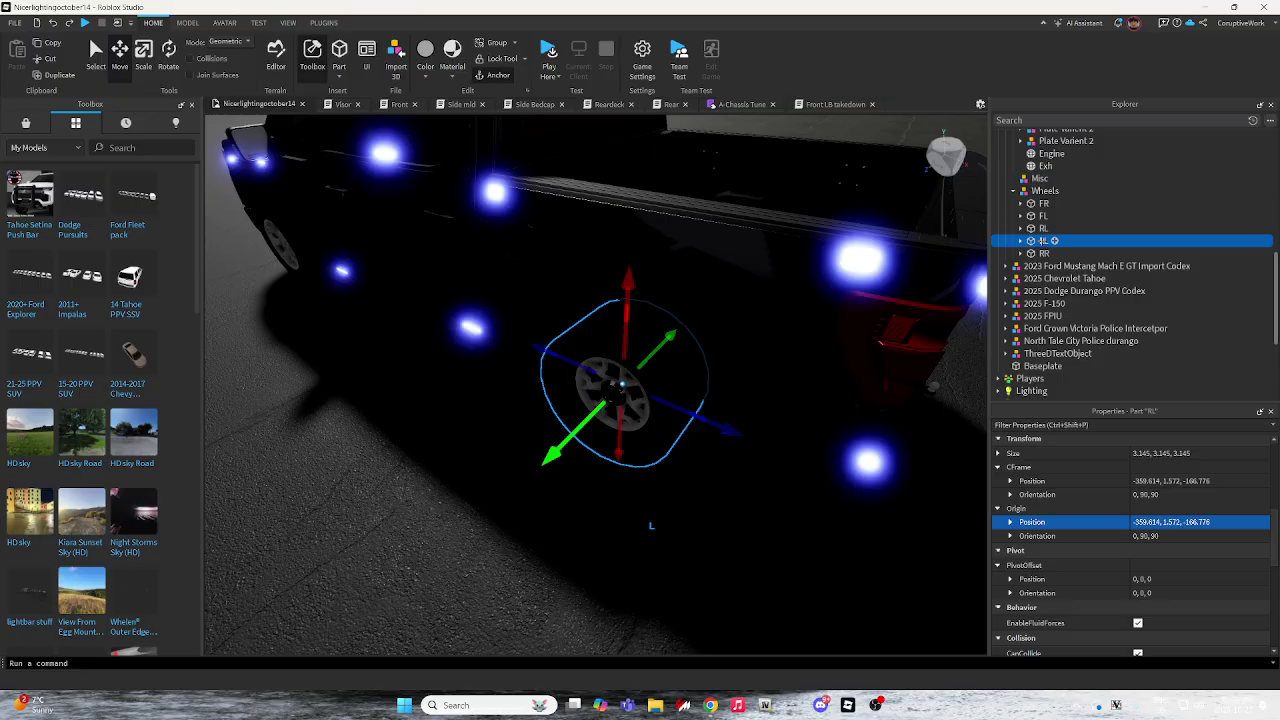
{"action": "left_click", "coordinate": [651, 525]}
{"action": "scroll", "coordinate": [826, 354], "scroll_direction": "down", "scroll_amount": 10}
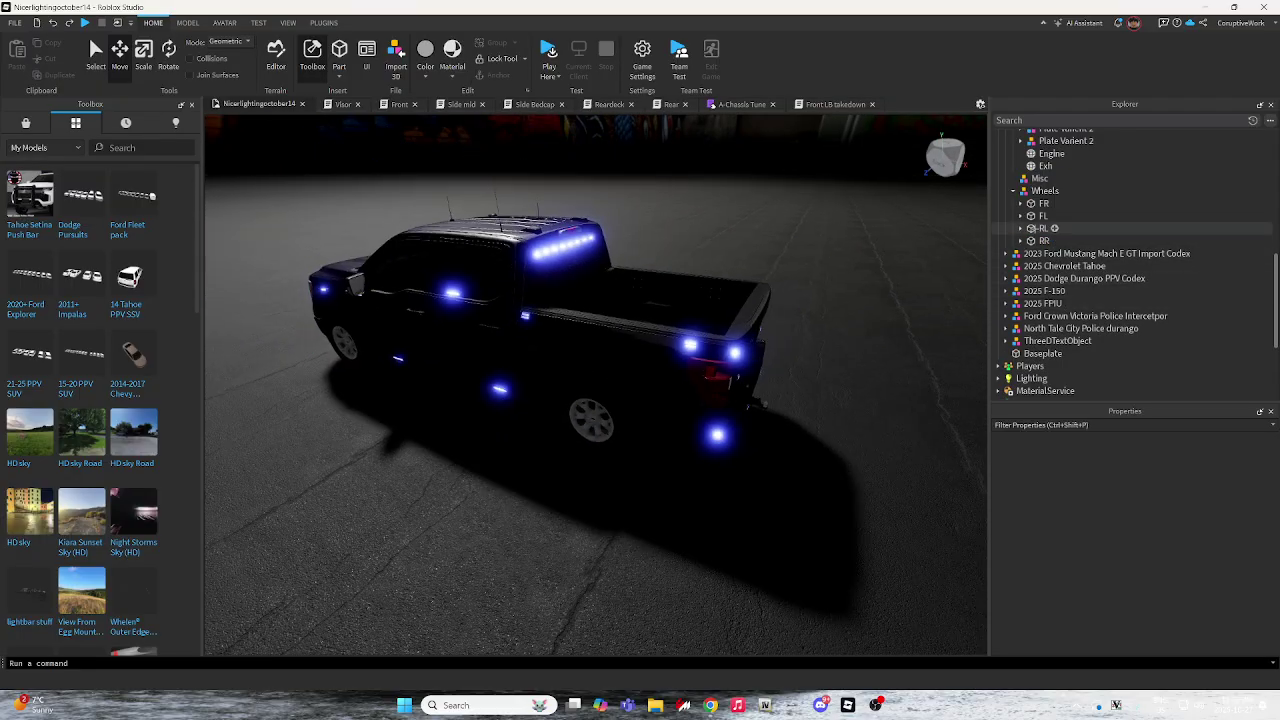
Duplicate the new RL wheel and pull the copy out beside the truck.
{"action": "left_click", "coordinate": [1043, 228]}
{"action": "key", "text": "f"}
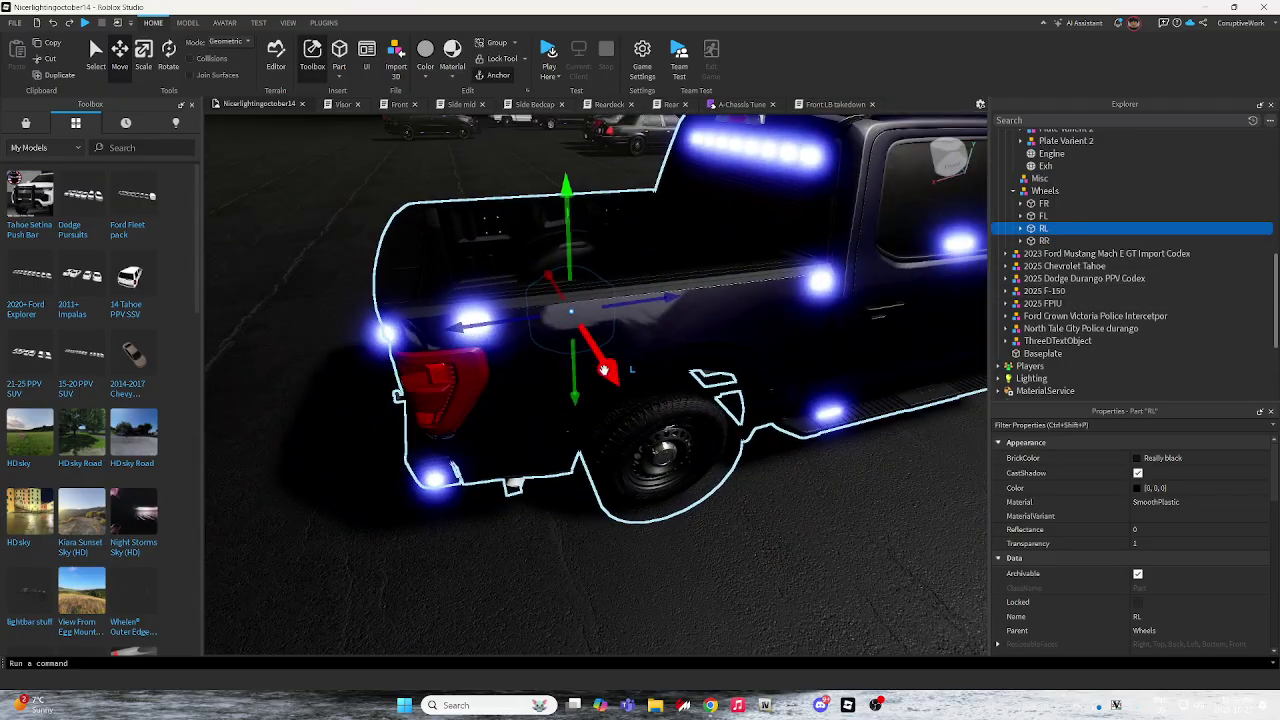
{"action": "key", "text": "ctrl+d"}
{"action": "left_click_drag", "start_coordinate": [607, 367], "coordinate": [818, 470]}
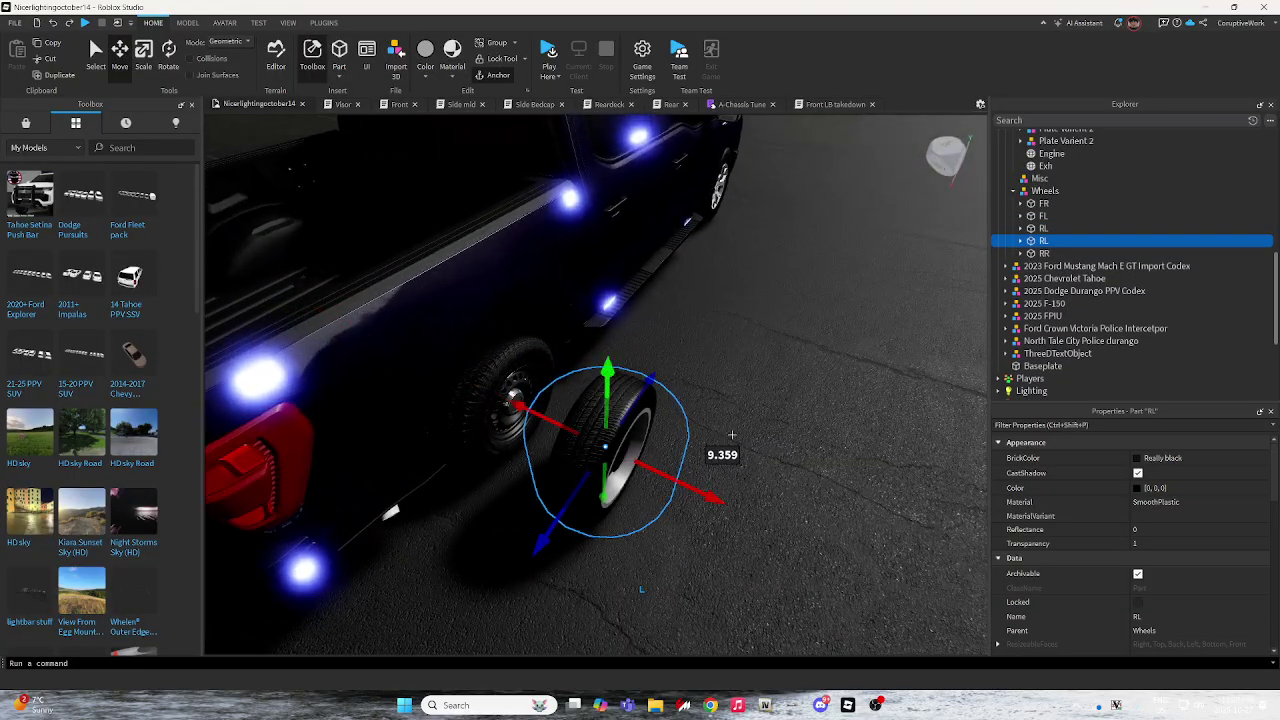
{"action": "right_click_drag", "start_coordinate": [818, 470], "coordinate": [818, 470]}
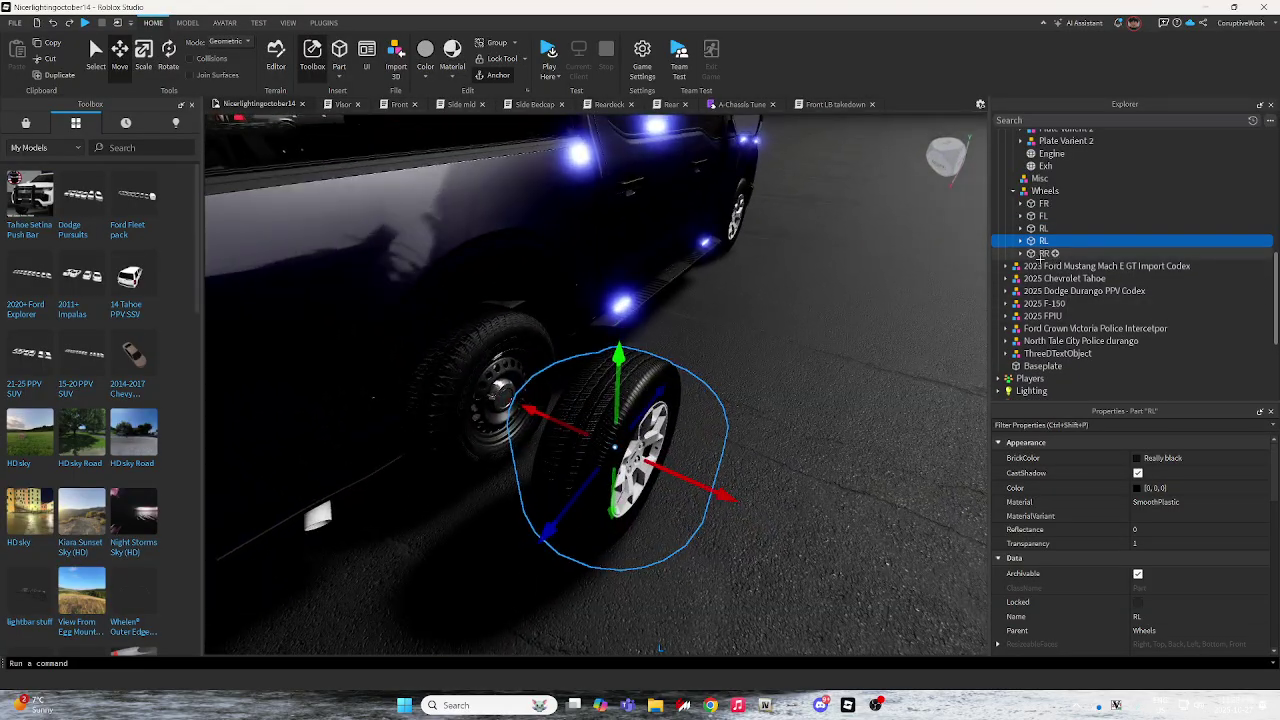
Move the copy to -359.614, 1.572, -173.509, rename it RR, and delete the old RR.
{"action": "left_click", "coordinate": [1040, 253]}
{"action": "scroll", "coordinate": [1140, 530], "scroll_direction": "down", "scroll_amount": 5}
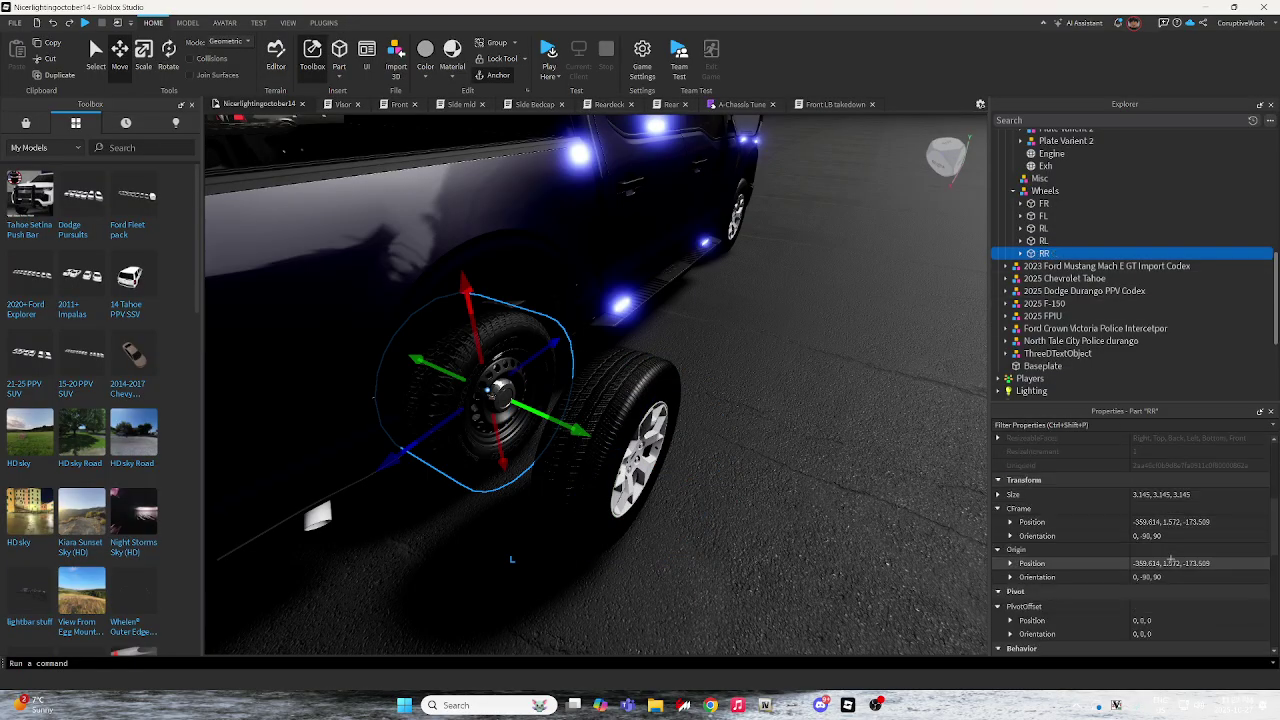
{"action": "left_click", "coordinate": [1101, 563]}
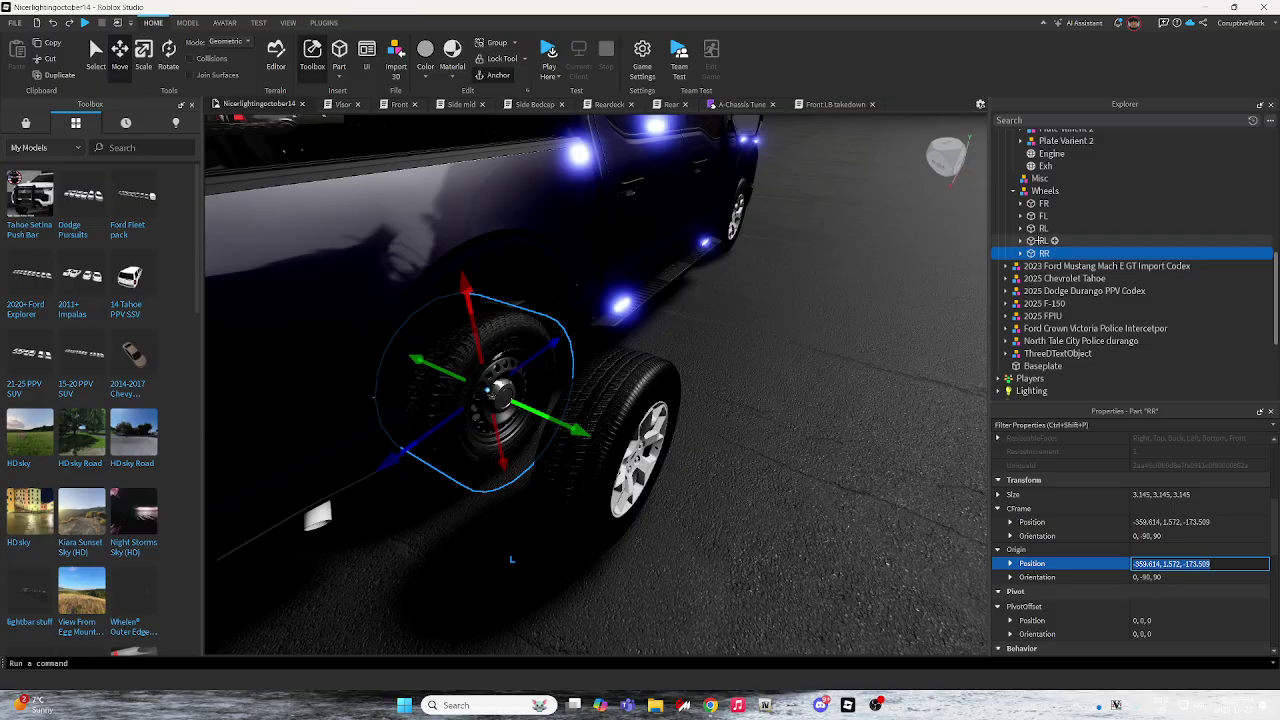
{"action": "left_click", "coordinate": [1040, 240]}
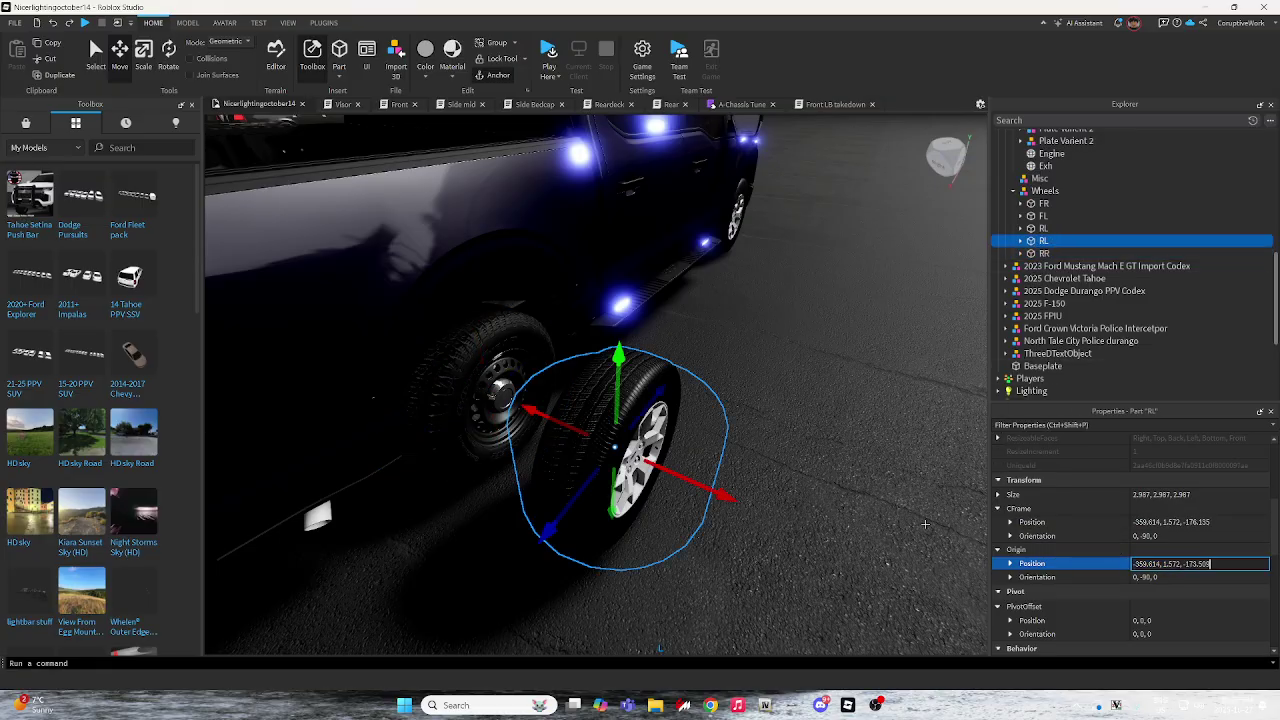
{"action": "key", "text": "Return"}
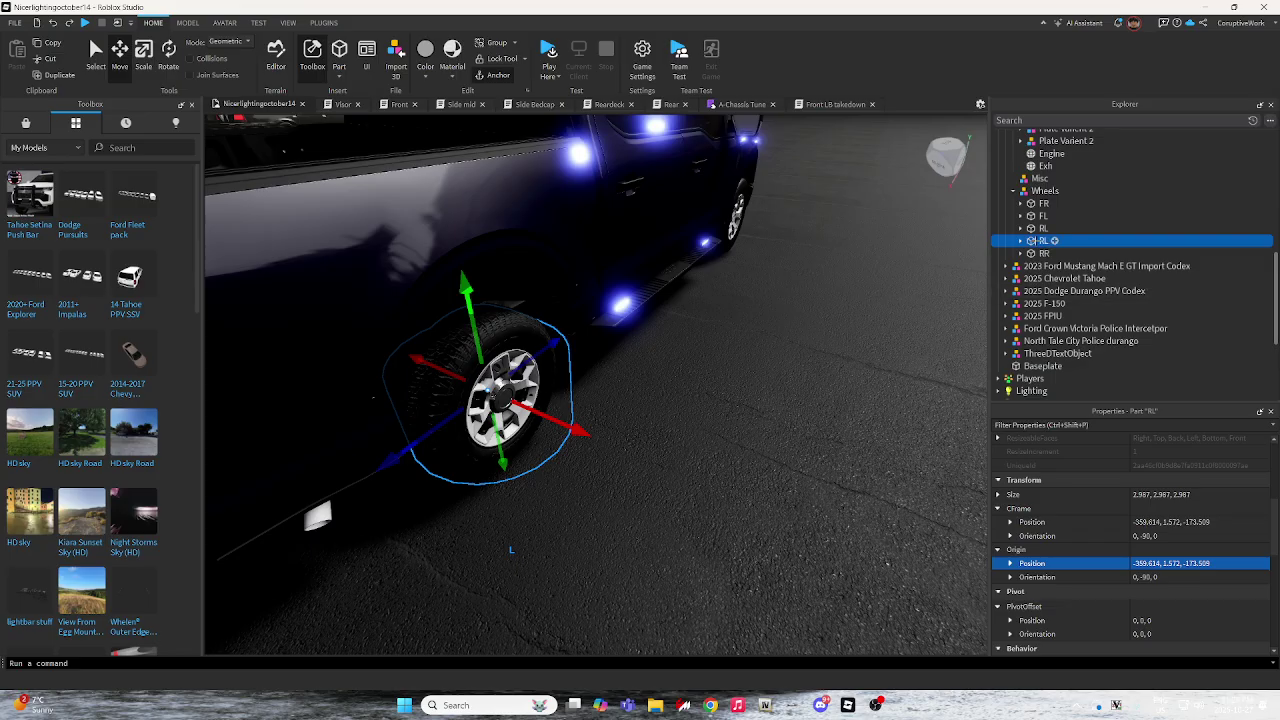
{"action": "key", "text": "F2"}
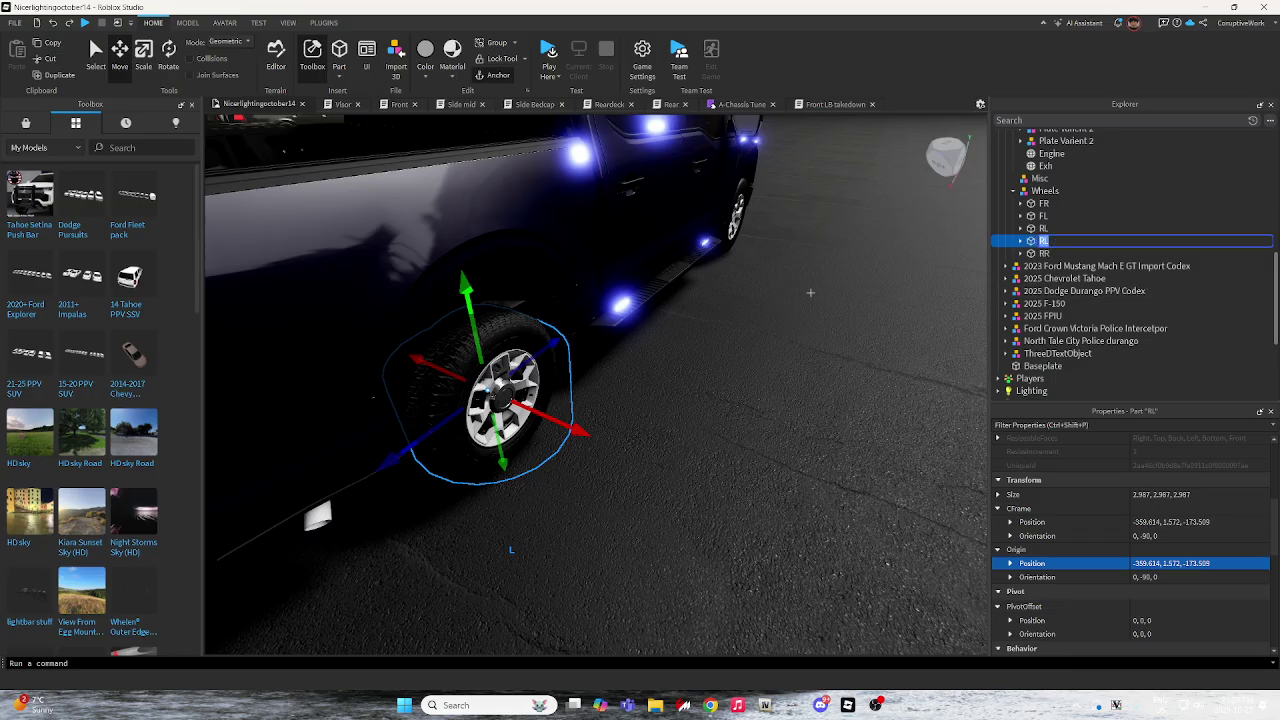
{"action": "type", "text": "R"}
{"action": "key", "text": "Return"}
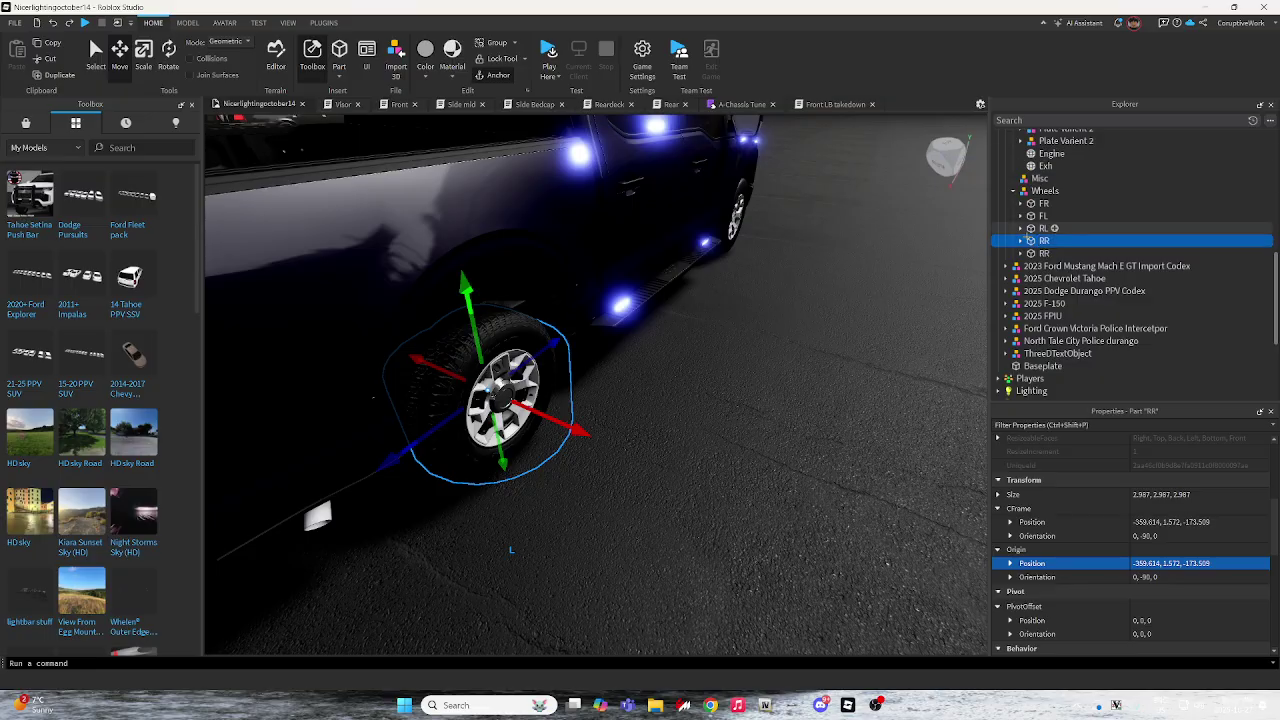
{"action": "key", "text": "Down"}
{"action": "key", "text": "Delete"}
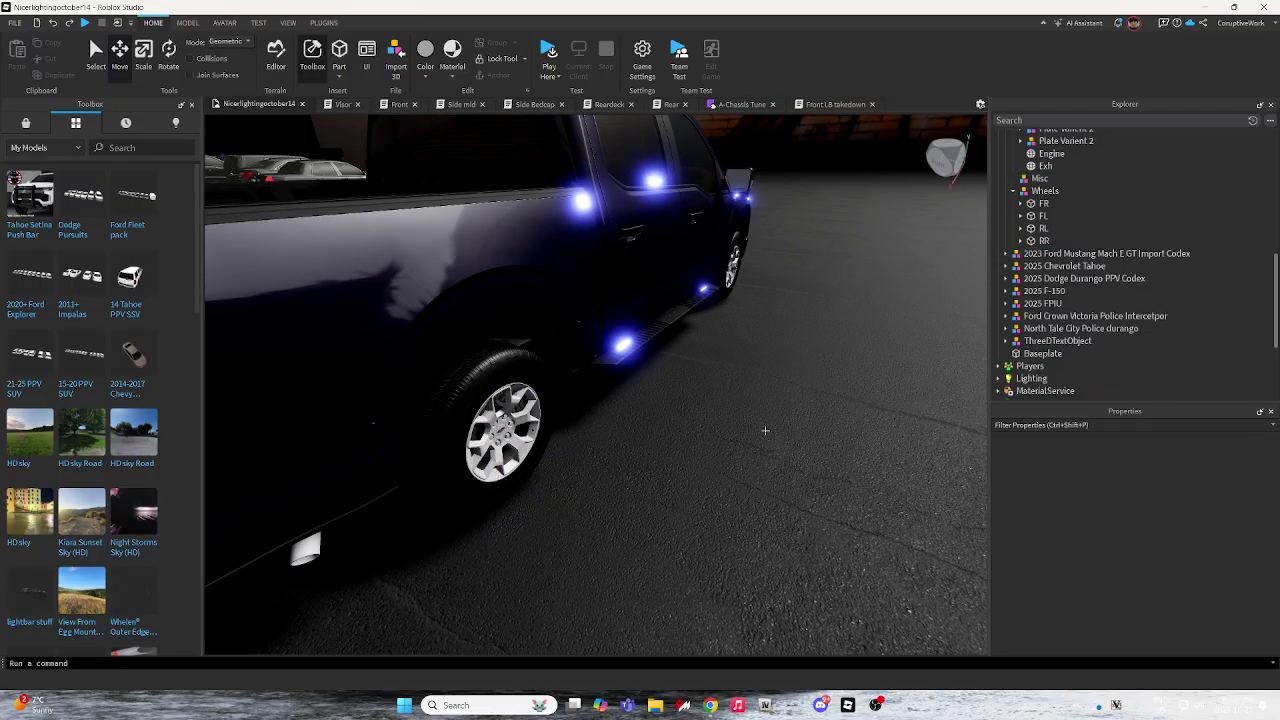
Orbit to a front three-quarter view showing the truck's silver-rim wheels.
{"action": "right_click_drag", "start_coordinate": [765, 430], "coordinate": [765, 430]}
{"action": "right_click_drag", "start_coordinate": [765, 430], "coordinate": [802, 513]}
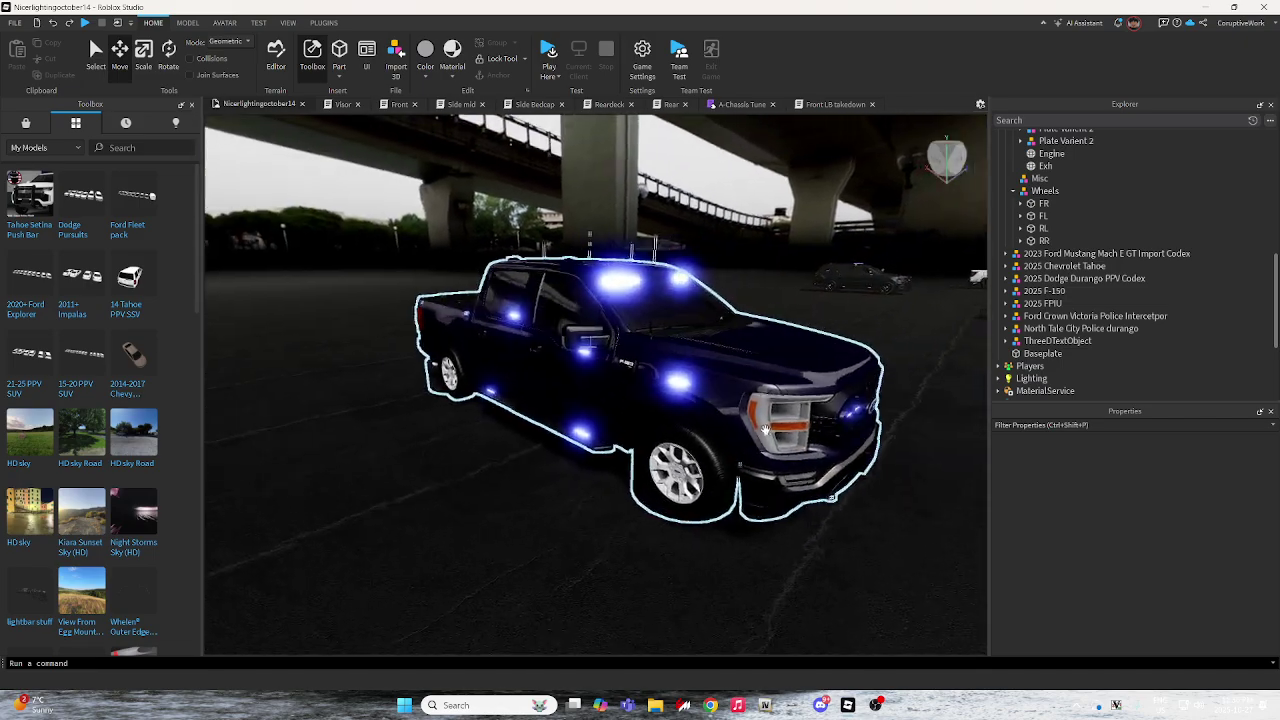